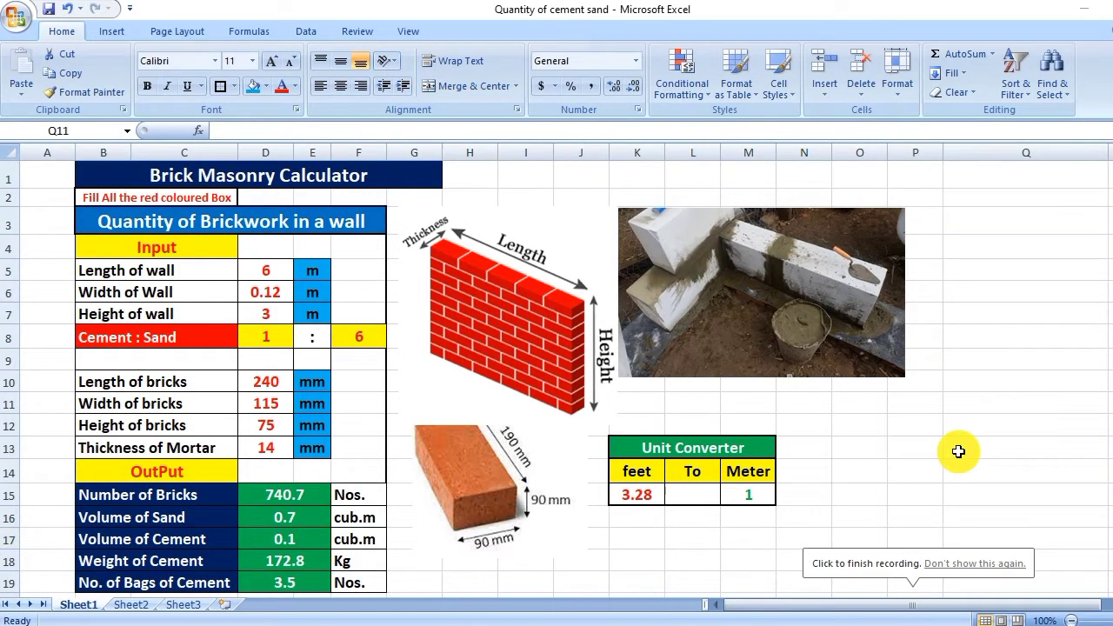
# Look over the Brick Masonry Calculator title and the cells around it.
pyautogui.click(907, 492)
pyautogui.click(186, 164)
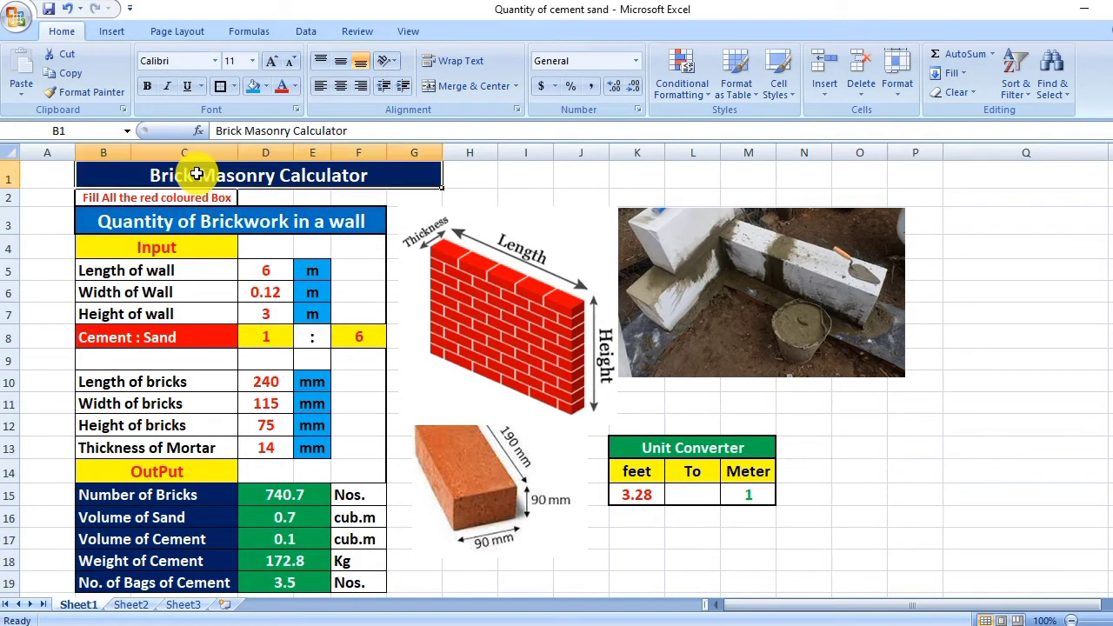
pyautogui.click(536, 176)
pyautogui.click(460, 176)
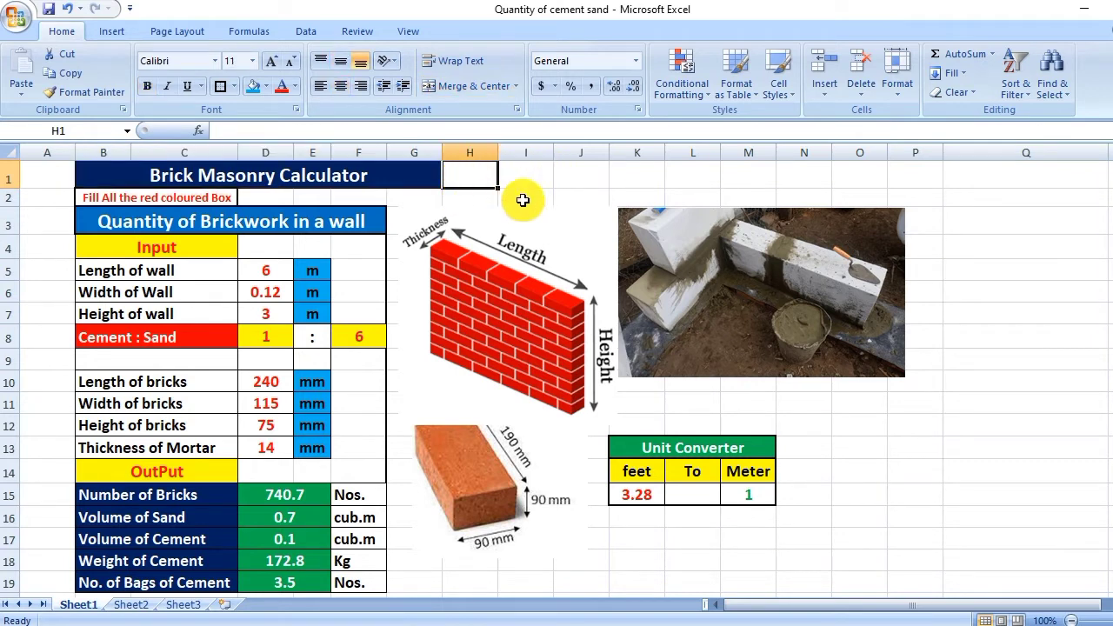
pyautogui.click(581, 185)
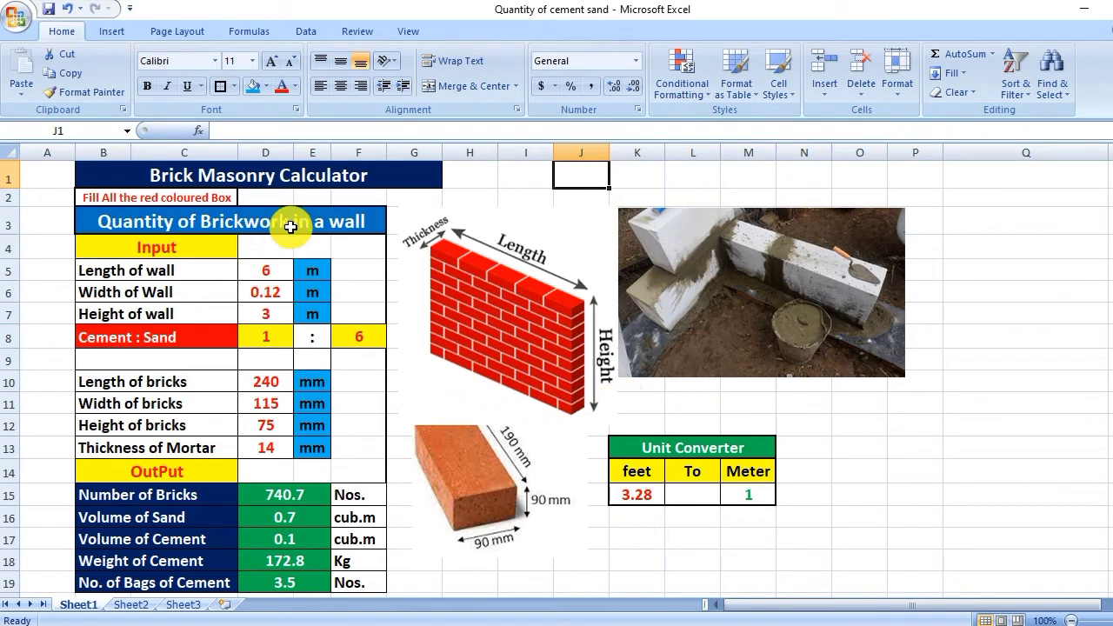
pyautogui.scroll(-3, 309, 333)
pyautogui.scroll(2, 310, 335)
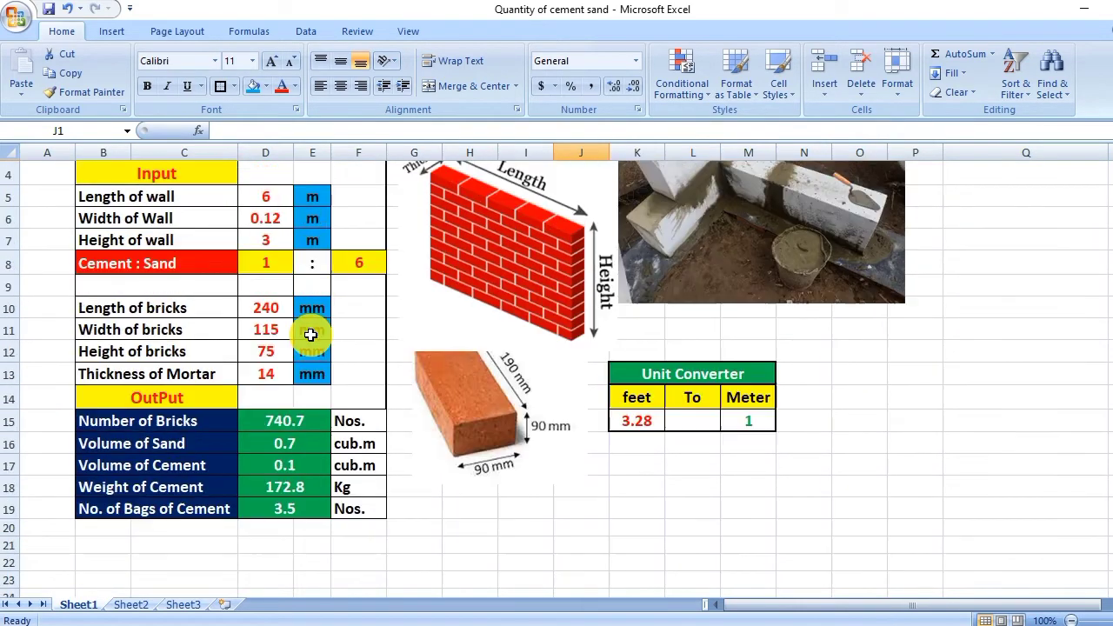
# Inspect the OutPut formulas for bricks, sand volume, cement volume, cement weight and bags.
pyautogui.click(206, 398)
pyautogui.scroll(1, 299, 426)
pyautogui.scroll(-1, 194, 501)
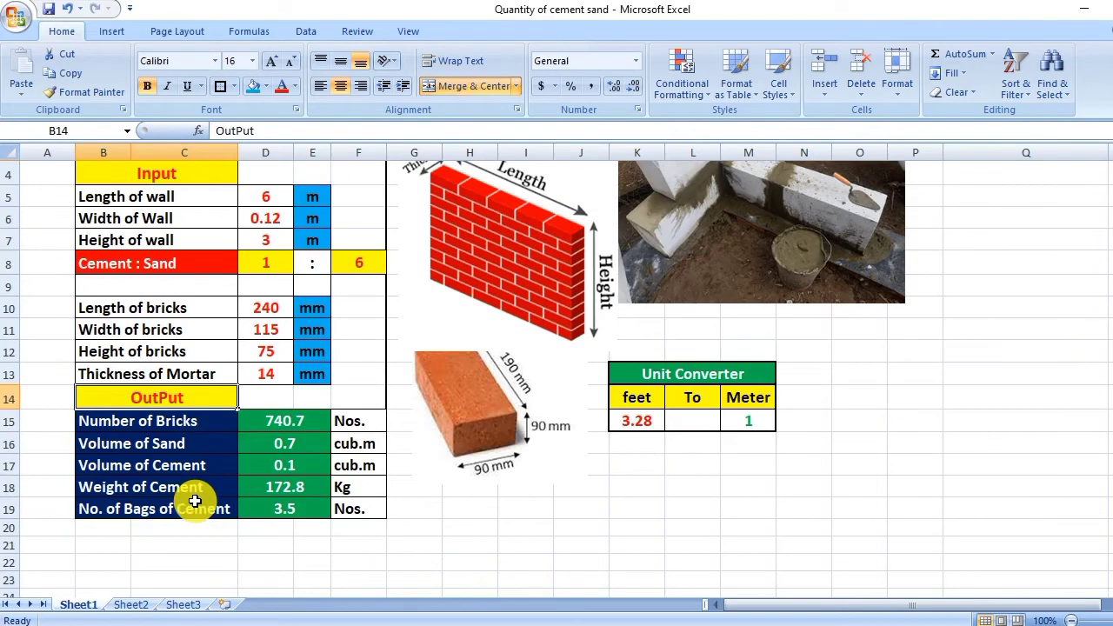
pyautogui.click(281, 422)
pyautogui.click(285, 447)
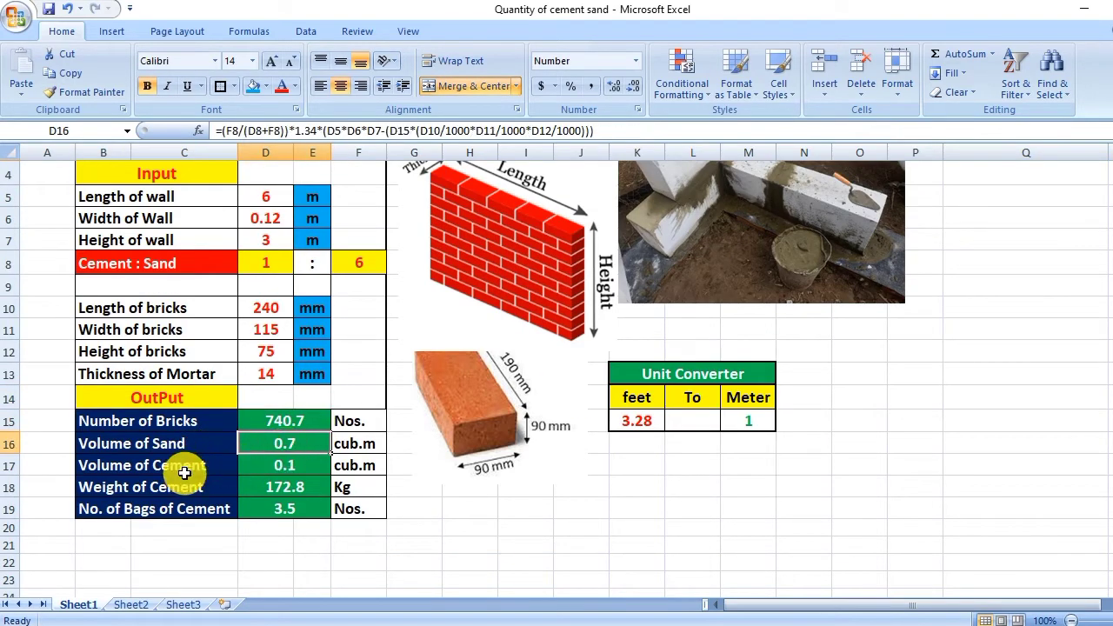
pyautogui.click(262, 469)
pyautogui.click(264, 488)
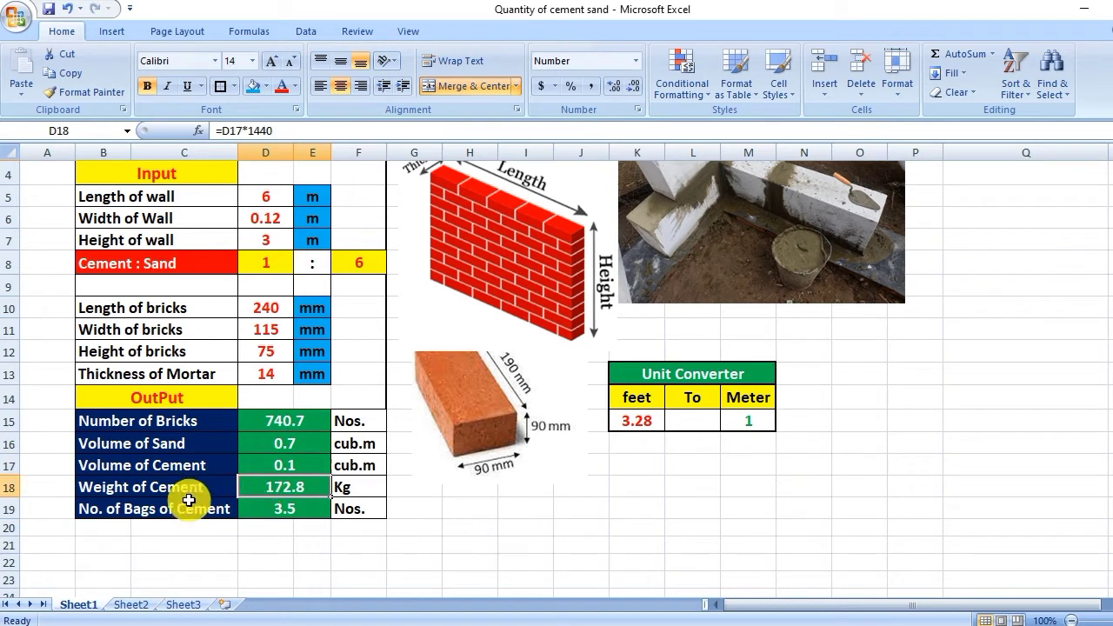
pyautogui.click(278, 509)
pyautogui.scroll(1, 424, 530)
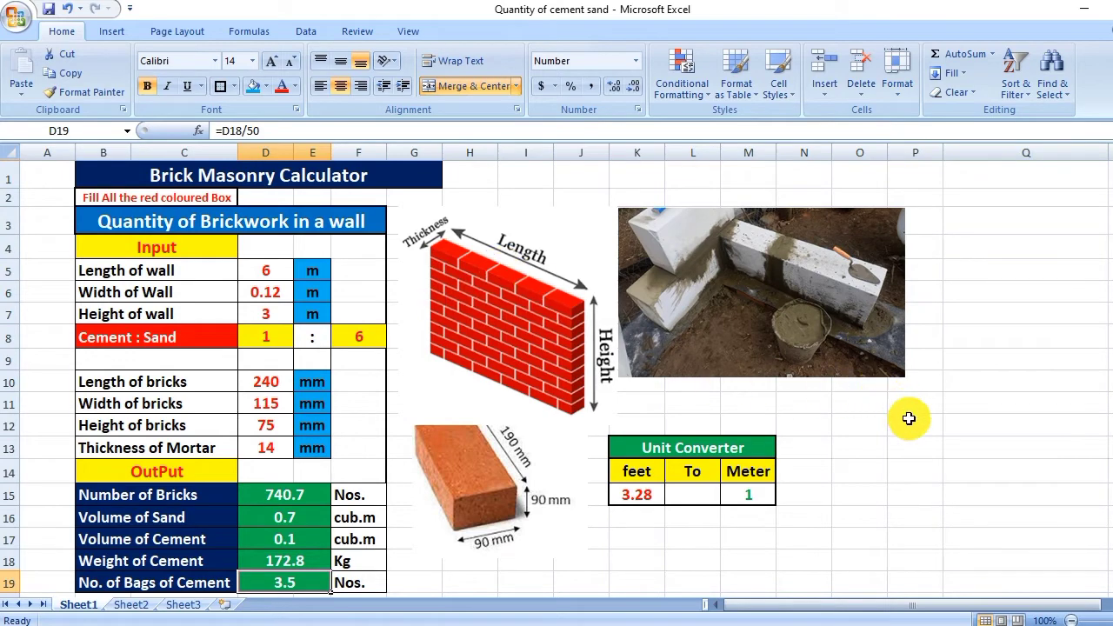
# Review the Number of Bricks, Volume of Sand and Volume of Cement output labels.
pyautogui.click(901, 445)
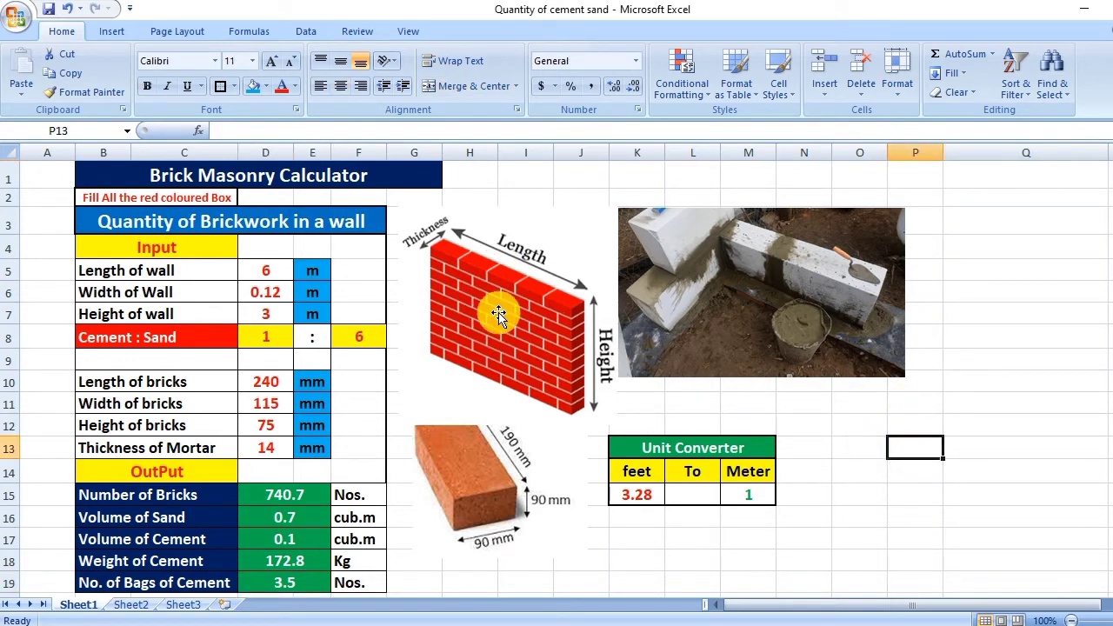
pyautogui.scroll(-1, 498, 315)
pyautogui.scroll(1, 498, 315)
pyautogui.scroll(-1, 484, 324)
pyautogui.click(214, 426)
pyautogui.click(205, 448)
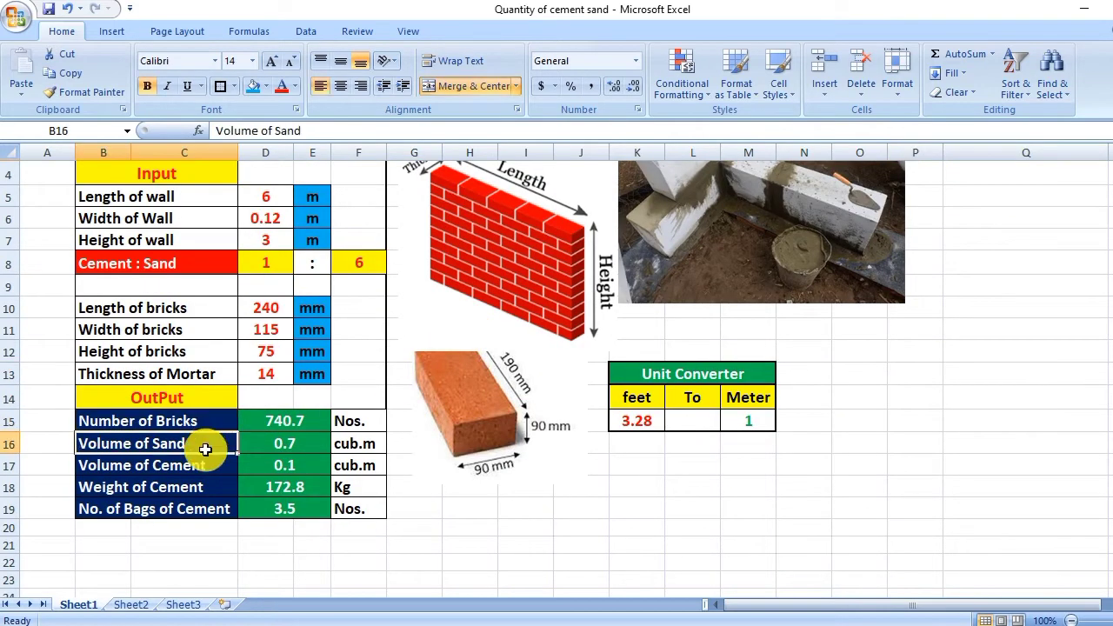
pyautogui.click(207, 471)
pyautogui.scroll(1, 261, 508)
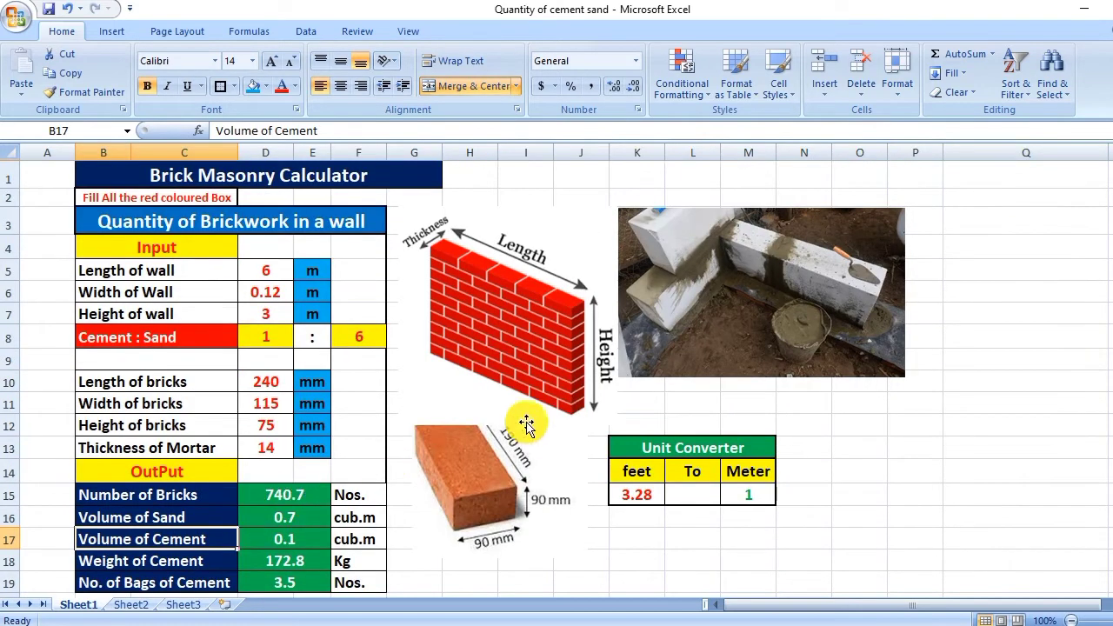
pyautogui.click(909, 447)
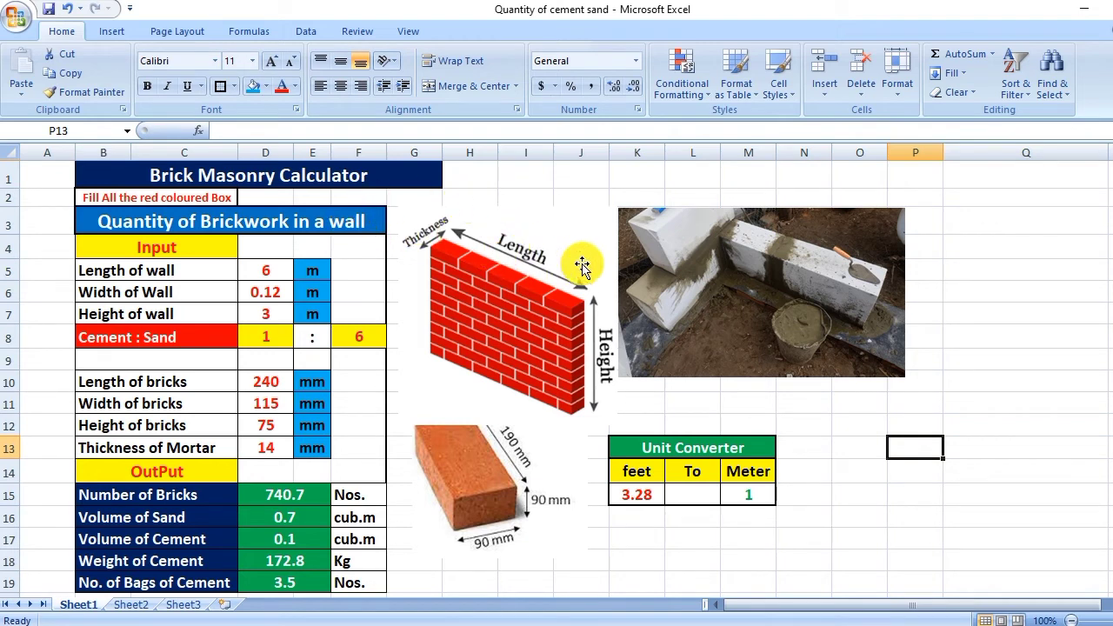
# Point out the red input boxes and change the wall length in D5 from 6 to 8.
pyautogui.click(982, 293)
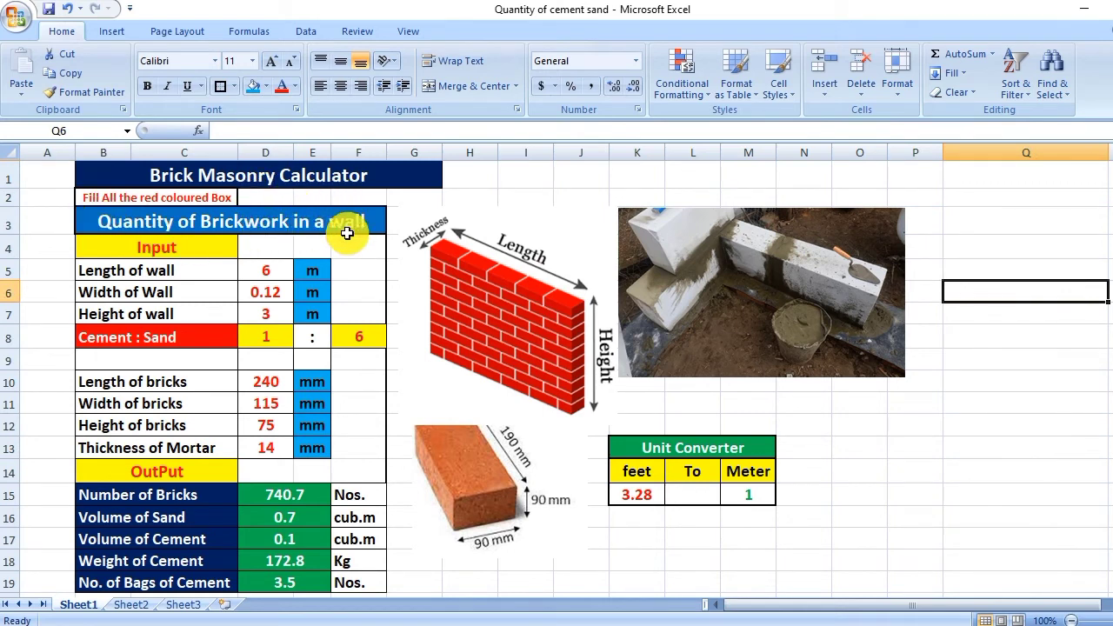
pyautogui.click(111, 202)
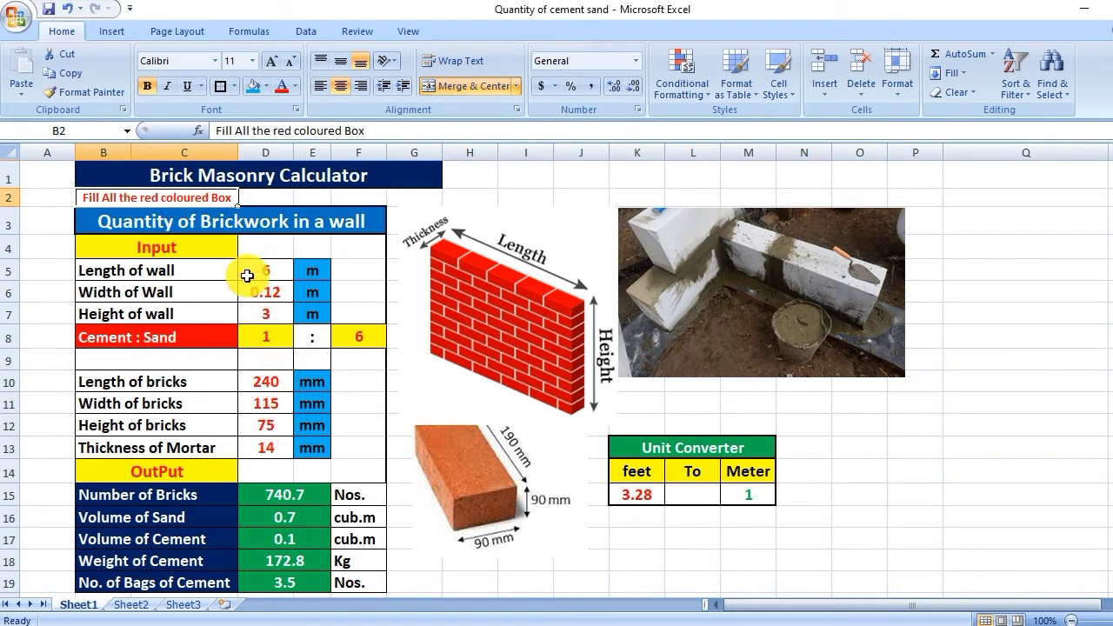
pyautogui.click(154, 274)
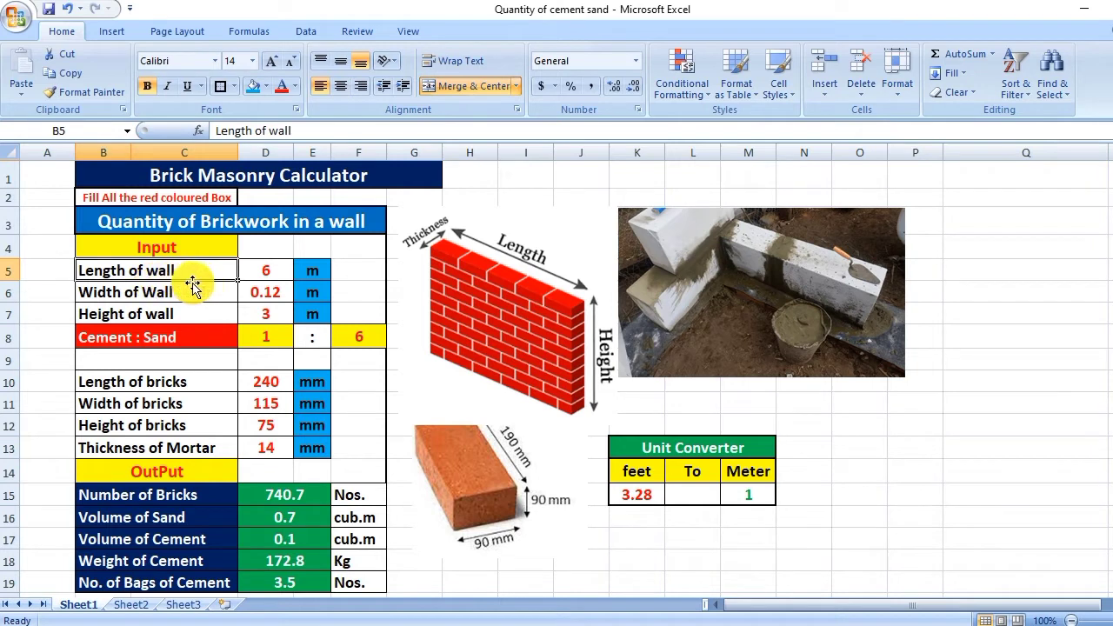
pyautogui.click(265, 270)
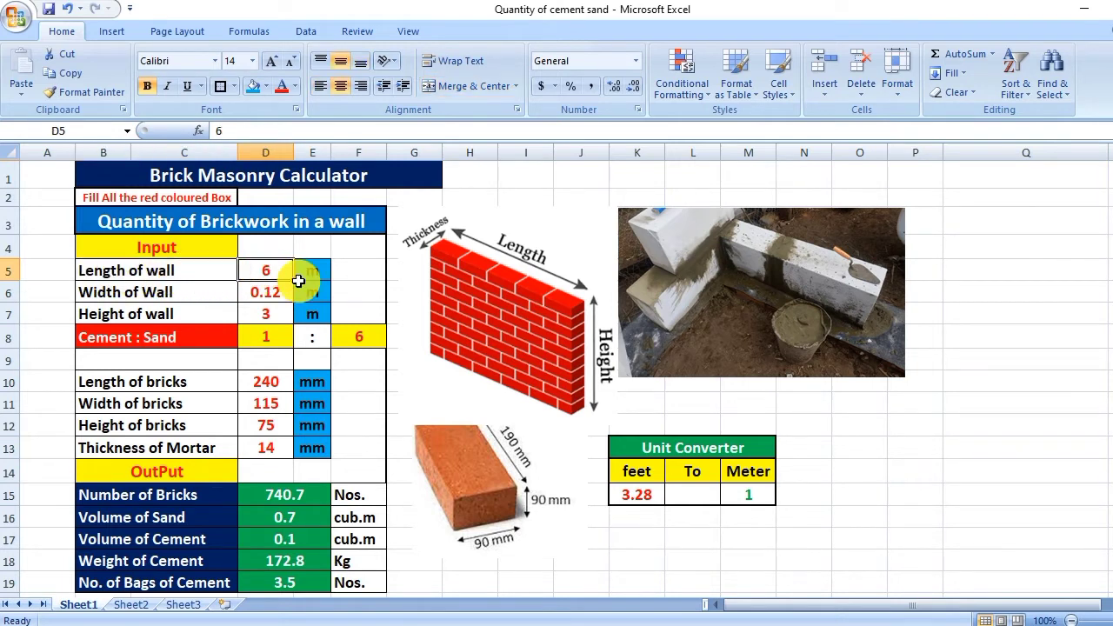
pyautogui.write('8')
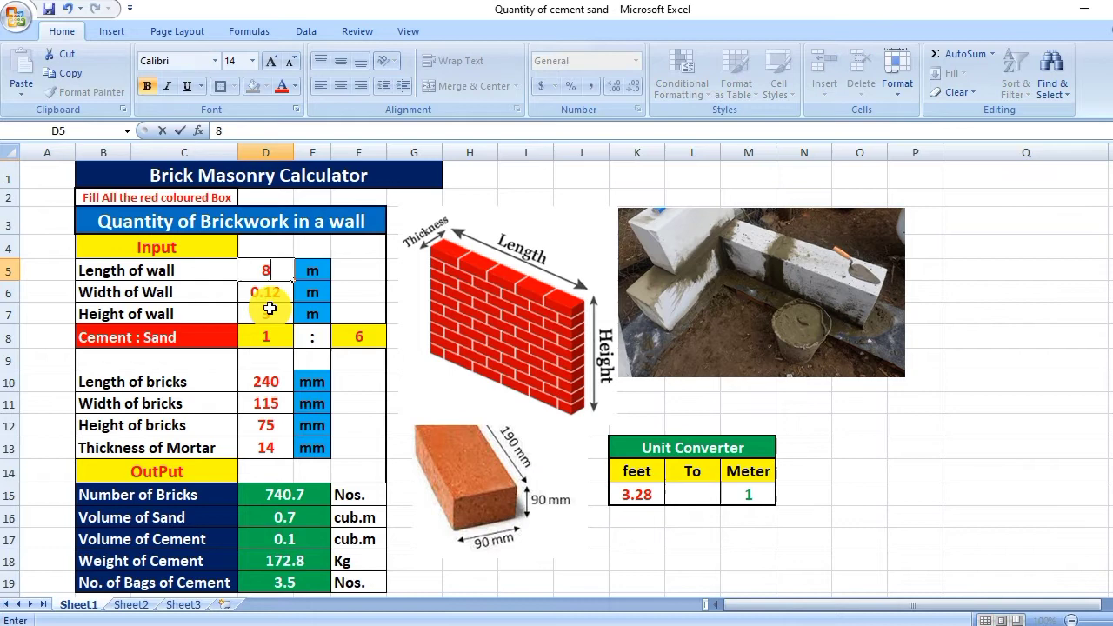
pyautogui.click(367, 267)
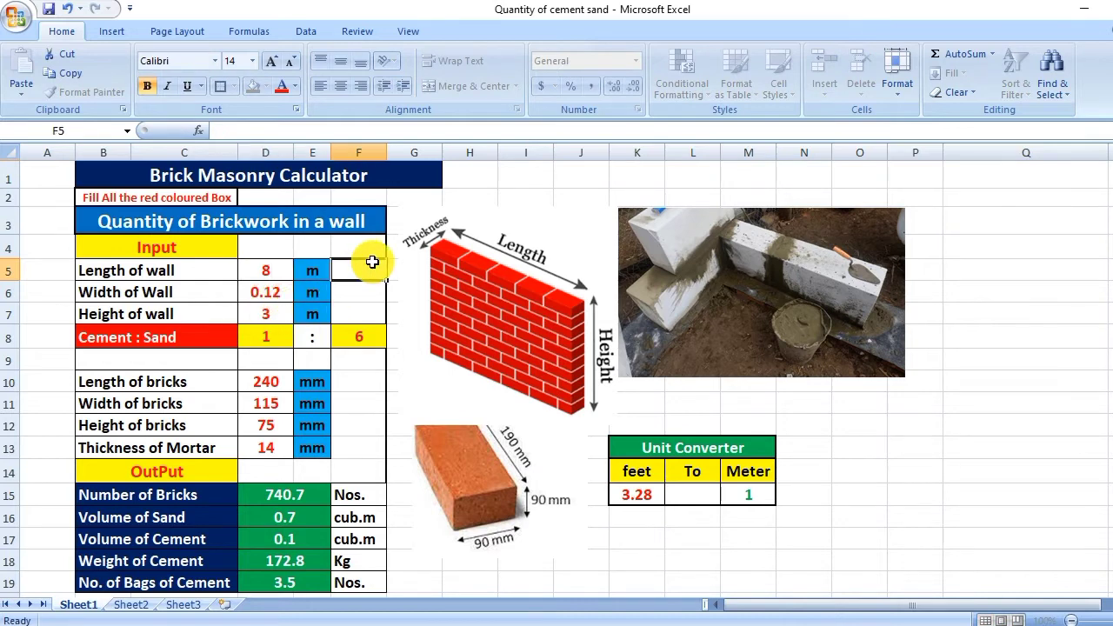
pyautogui.click(270, 273)
# Check the units listed for the wall and brick dimensions in column E.
pyautogui.click(317, 269)
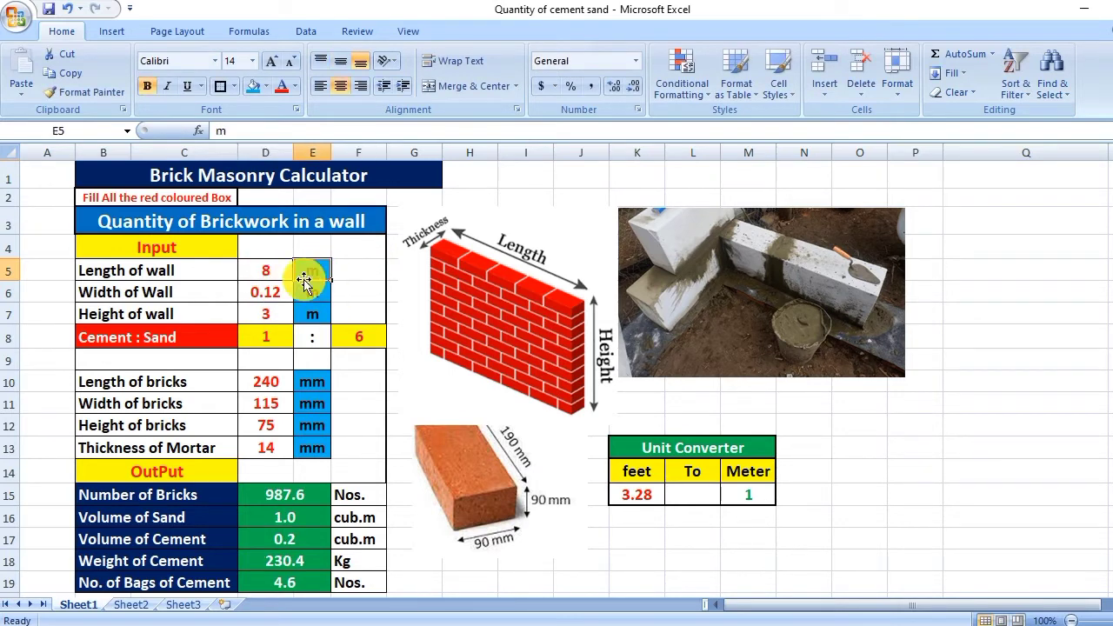
pyautogui.click(315, 296)
pyautogui.click(315, 316)
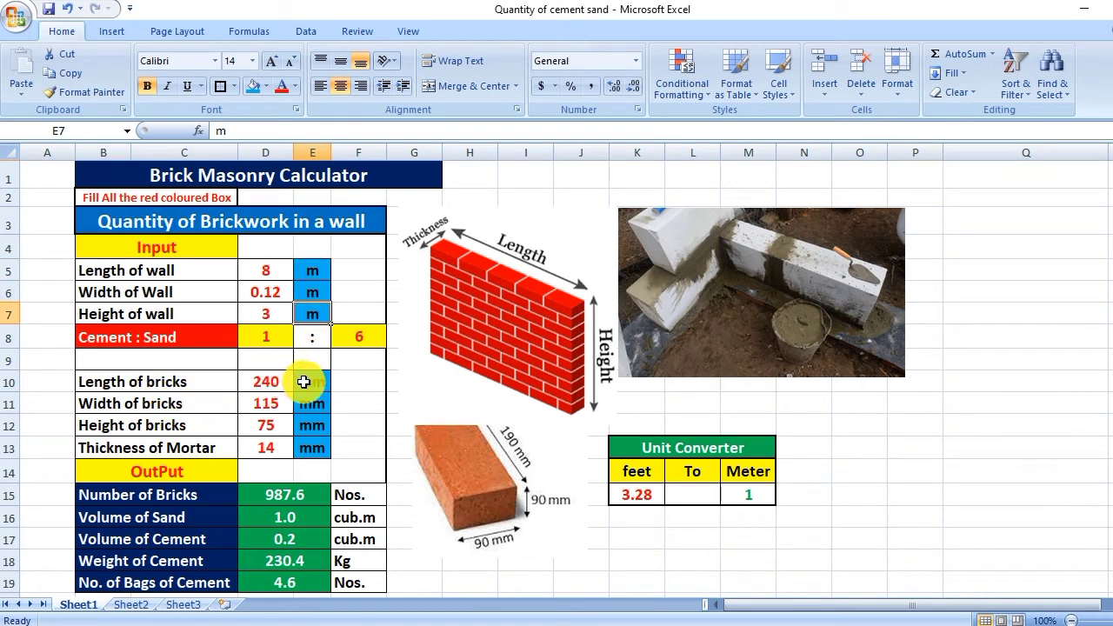
pyautogui.click(317, 407)
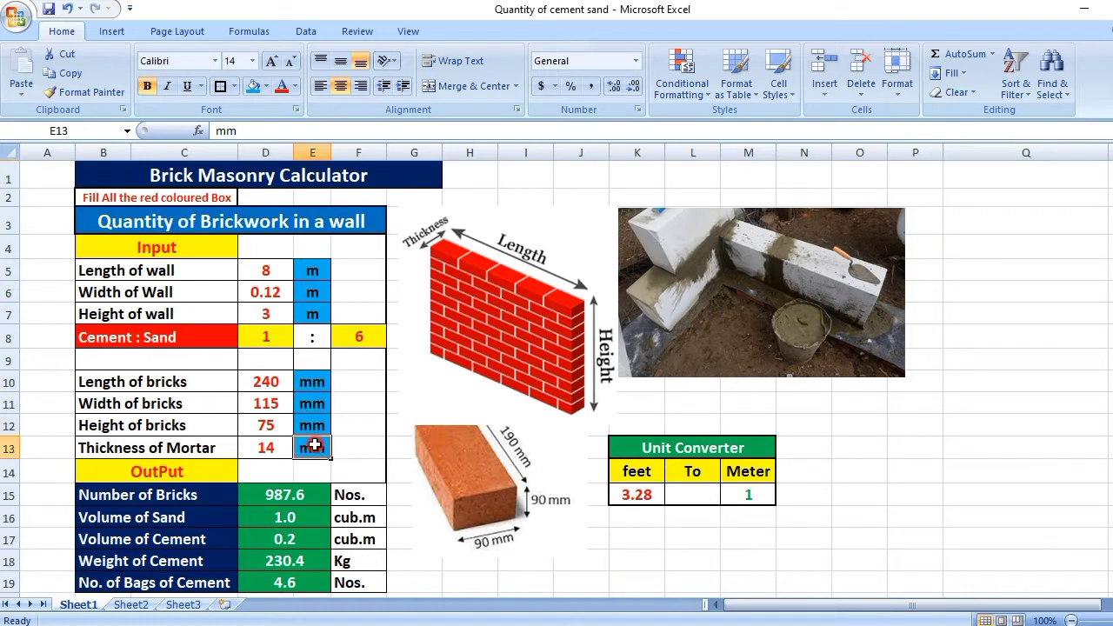
pyautogui.click(348, 291)
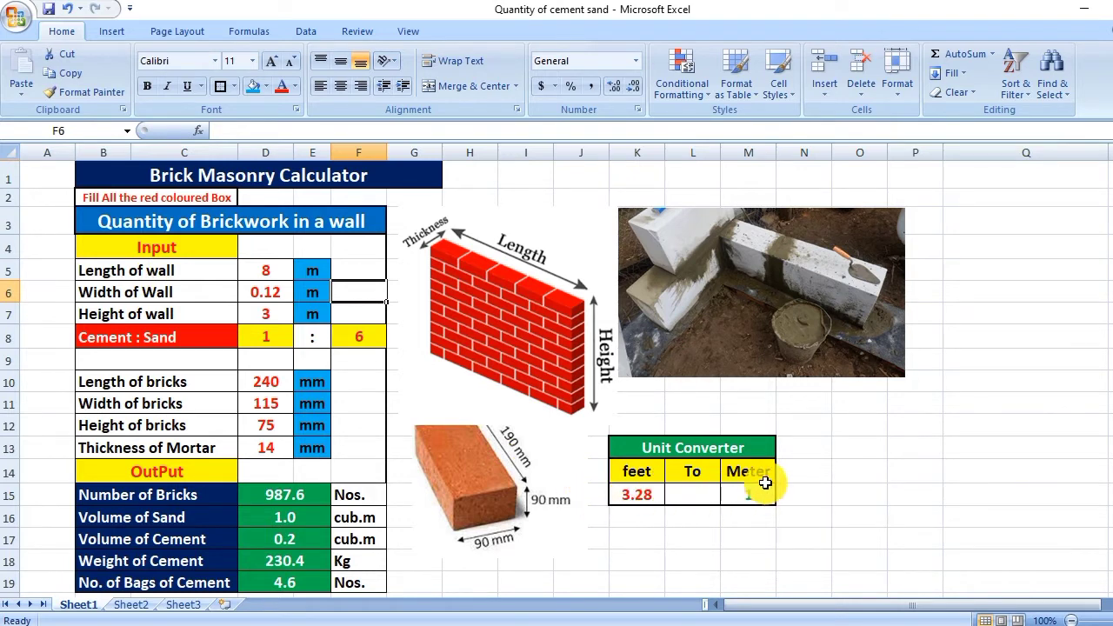
# Replace 3.28 feet with 8 in the Unit Converter's K15, giving 2.439 metres.
pyautogui.click(630, 494)
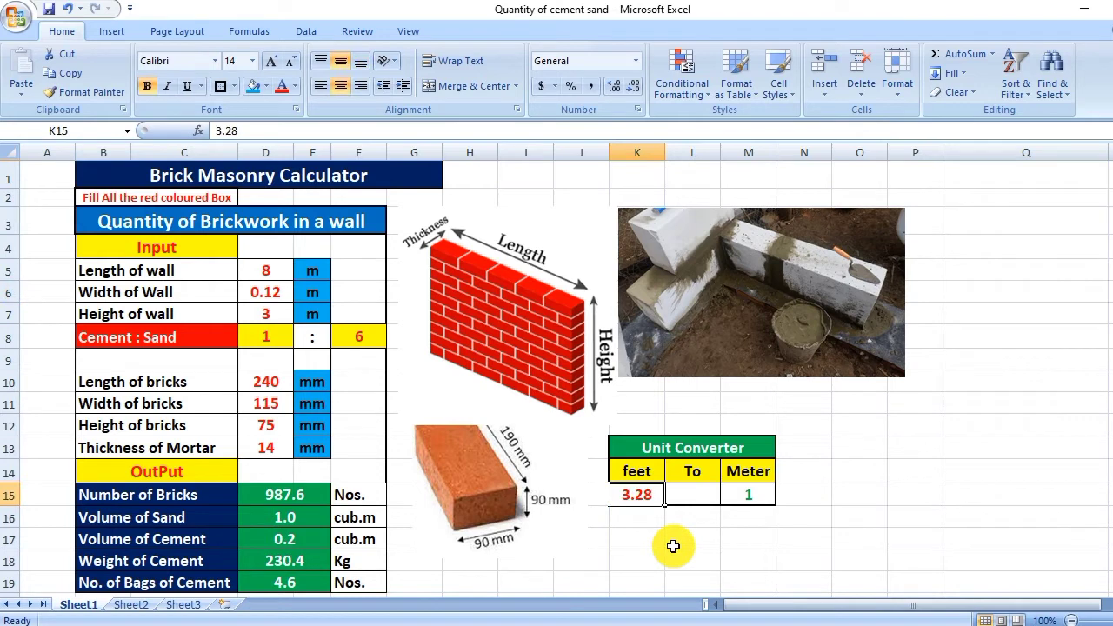
pyautogui.write('8')
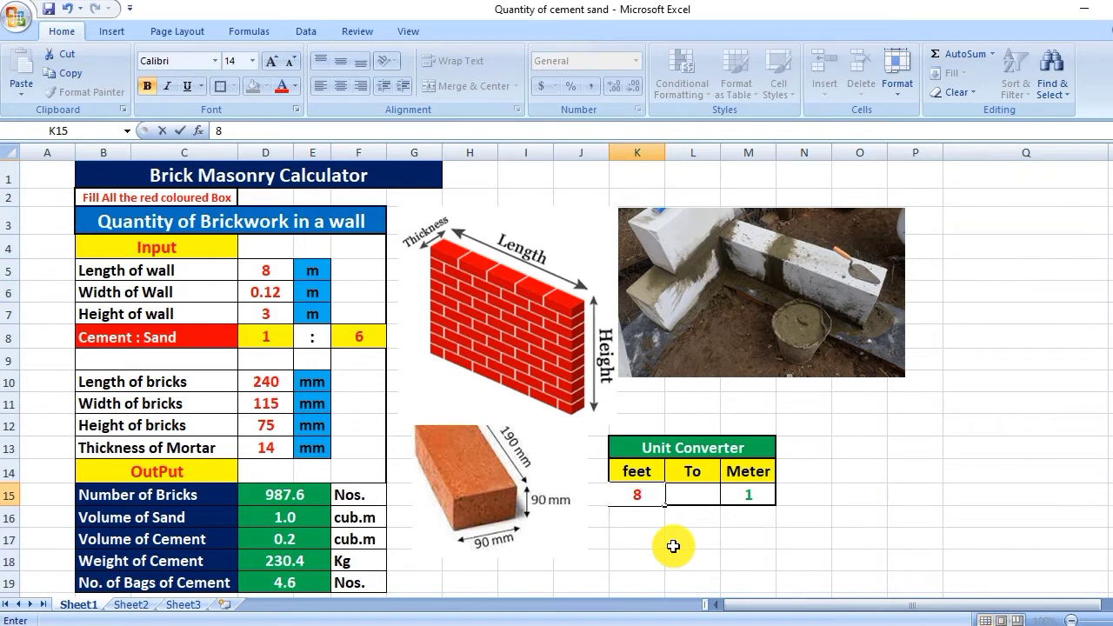
pyautogui.click(690, 498)
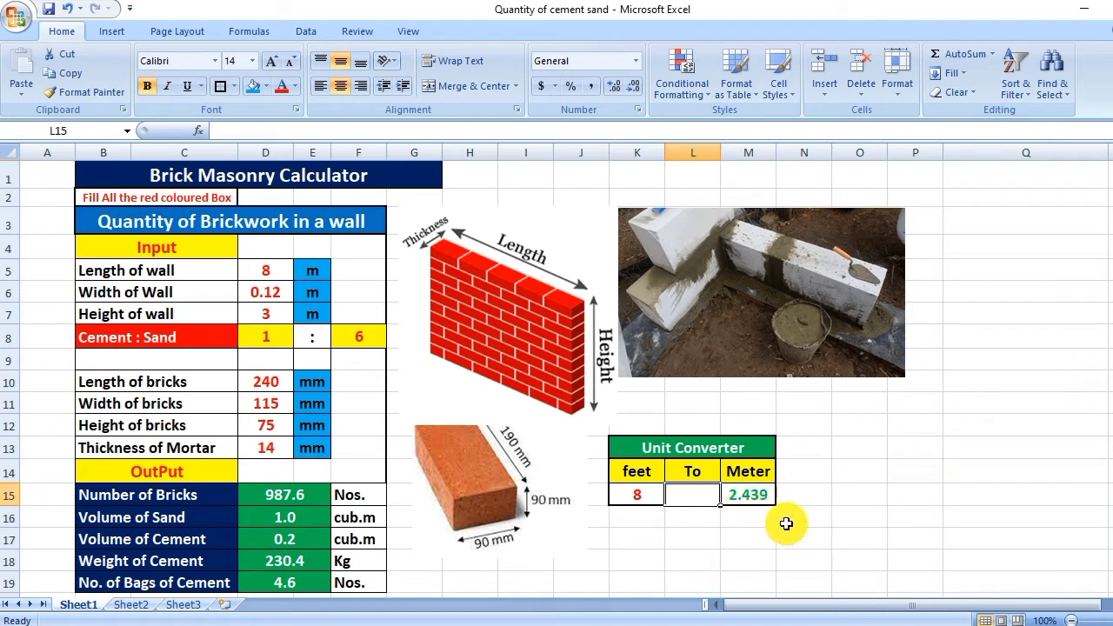
pyautogui.click(263, 269)
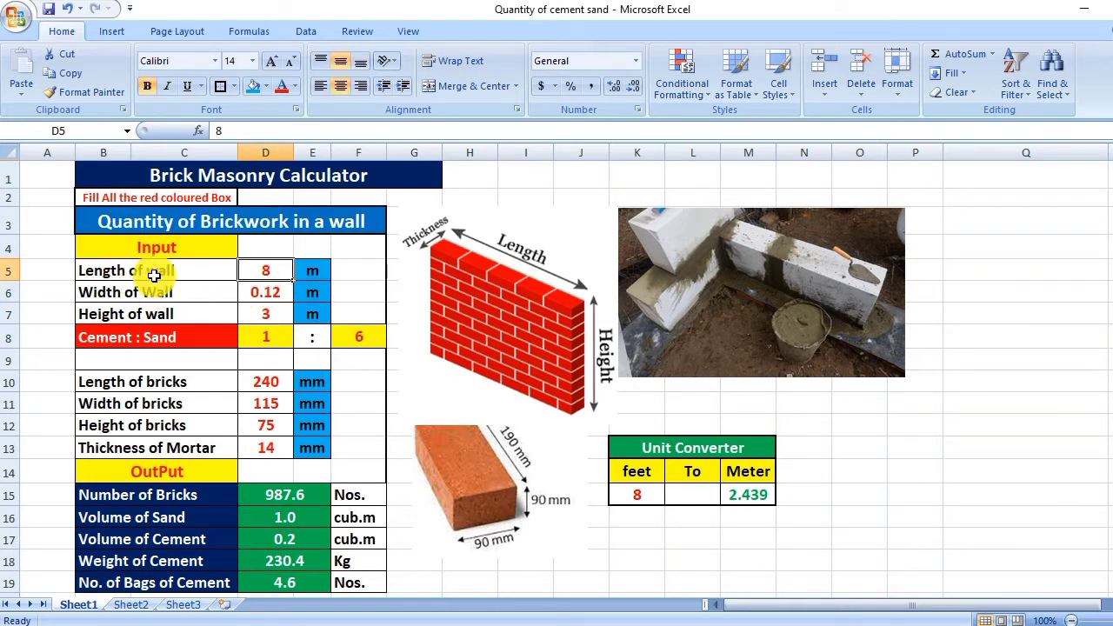
pyautogui.click(261, 289)
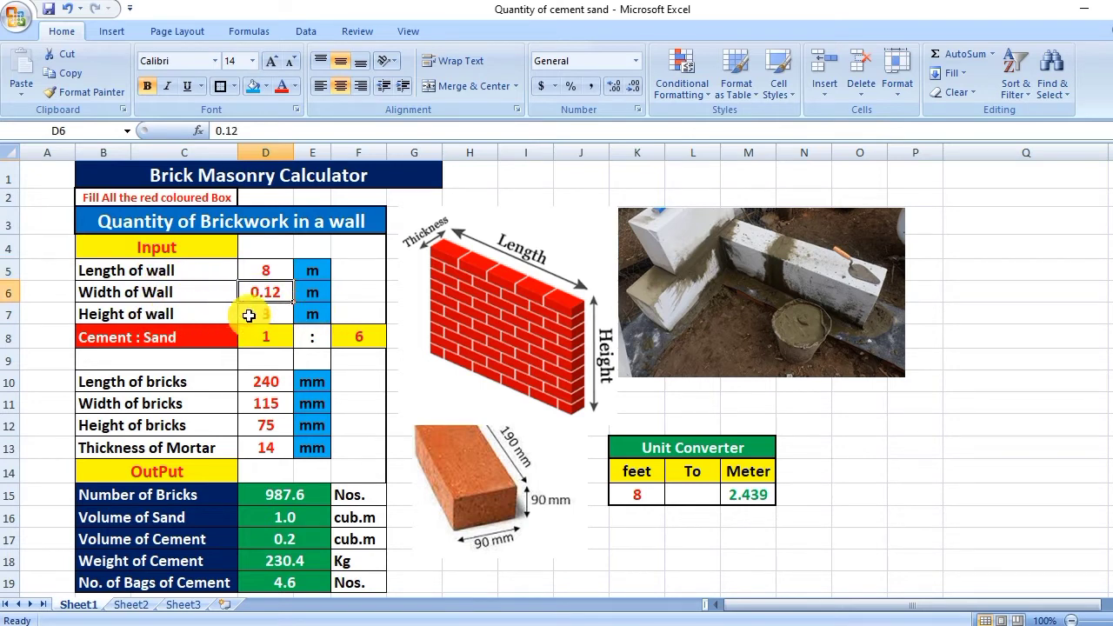
pyautogui.click(261, 315)
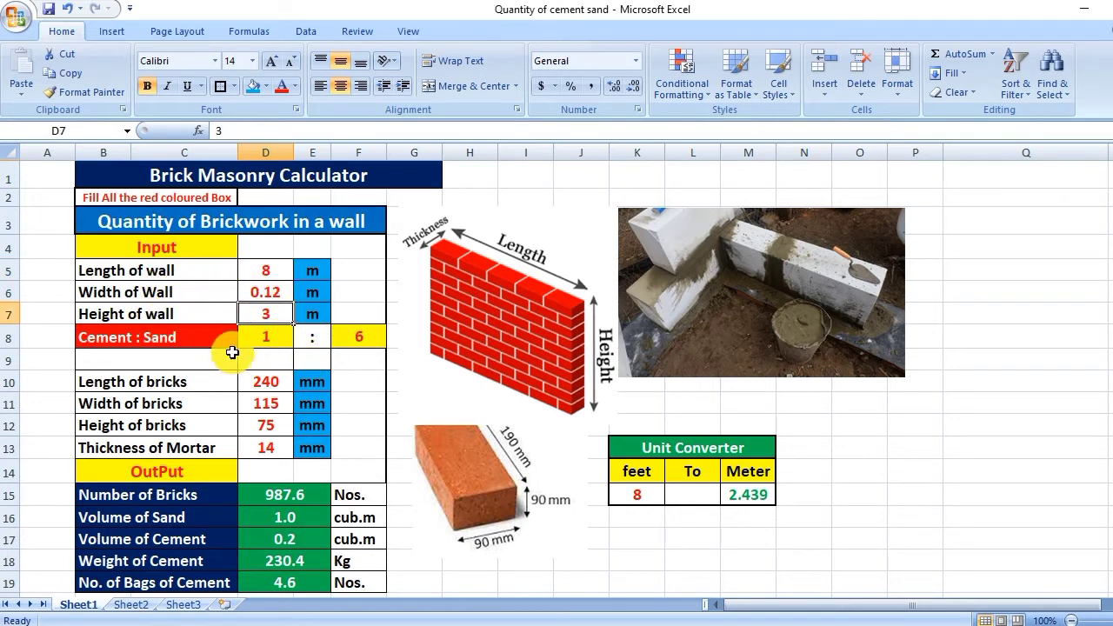
pyautogui.click(263, 338)
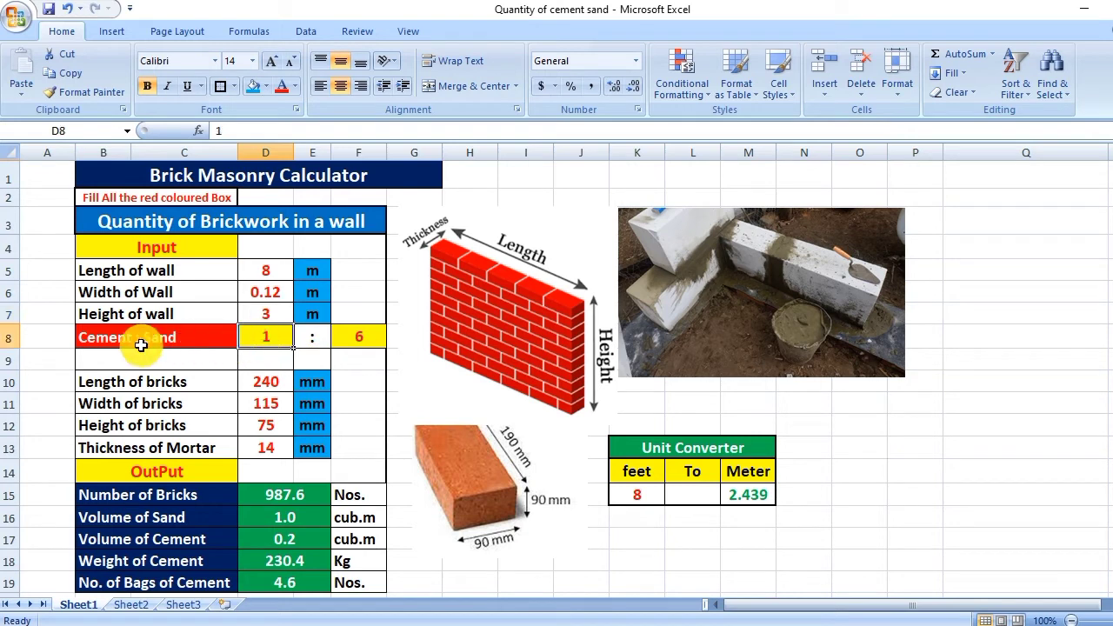
pyautogui.click(353, 341)
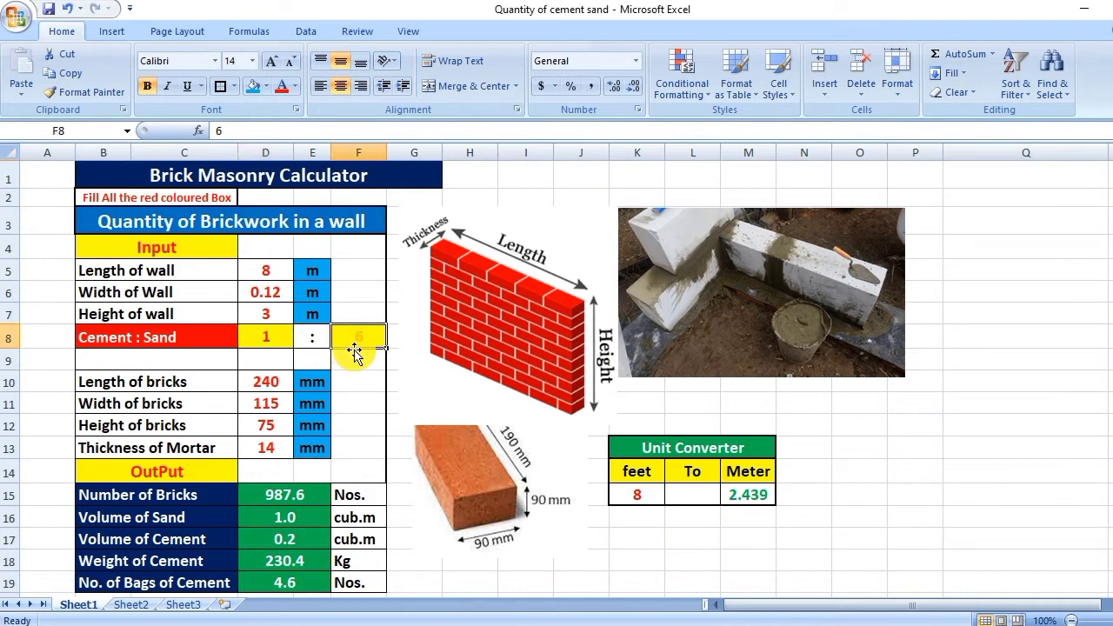
# Review the 240 mm brick length and 75 mm height, then select the 14 mm mortar thickness.
pyautogui.click(178, 386)
pyautogui.click(266, 384)
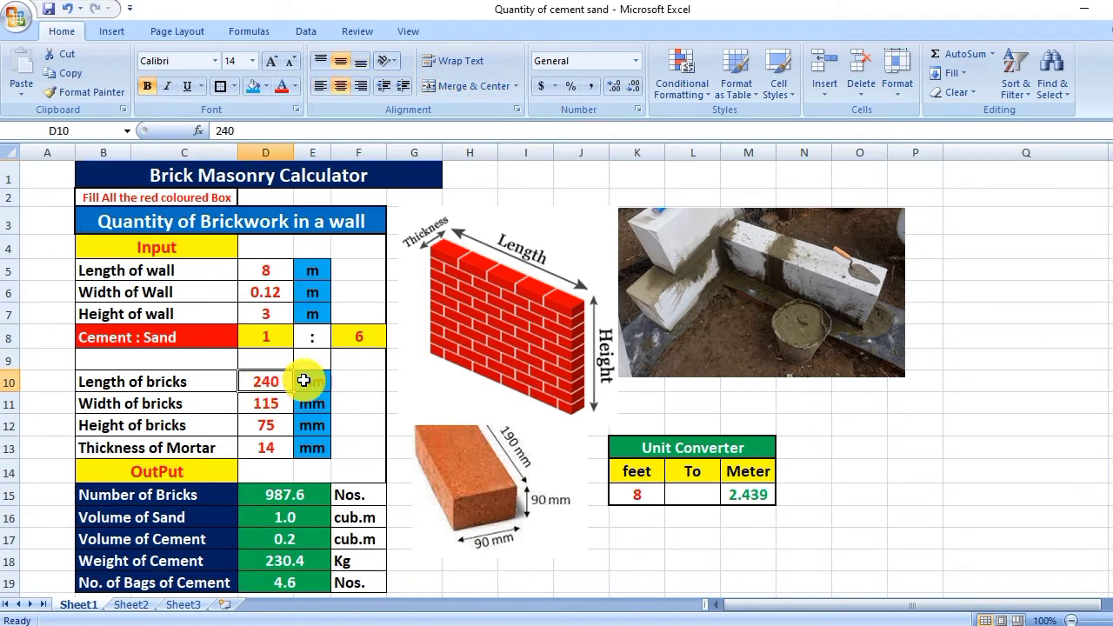
pyautogui.click(279, 429)
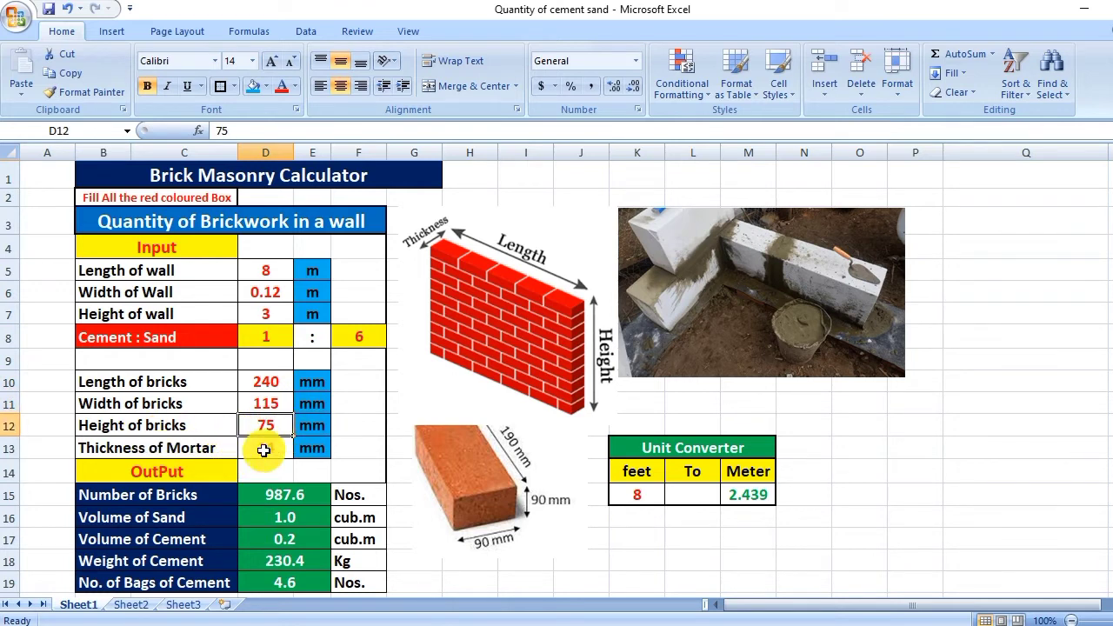
pyautogui.click(274, 448)
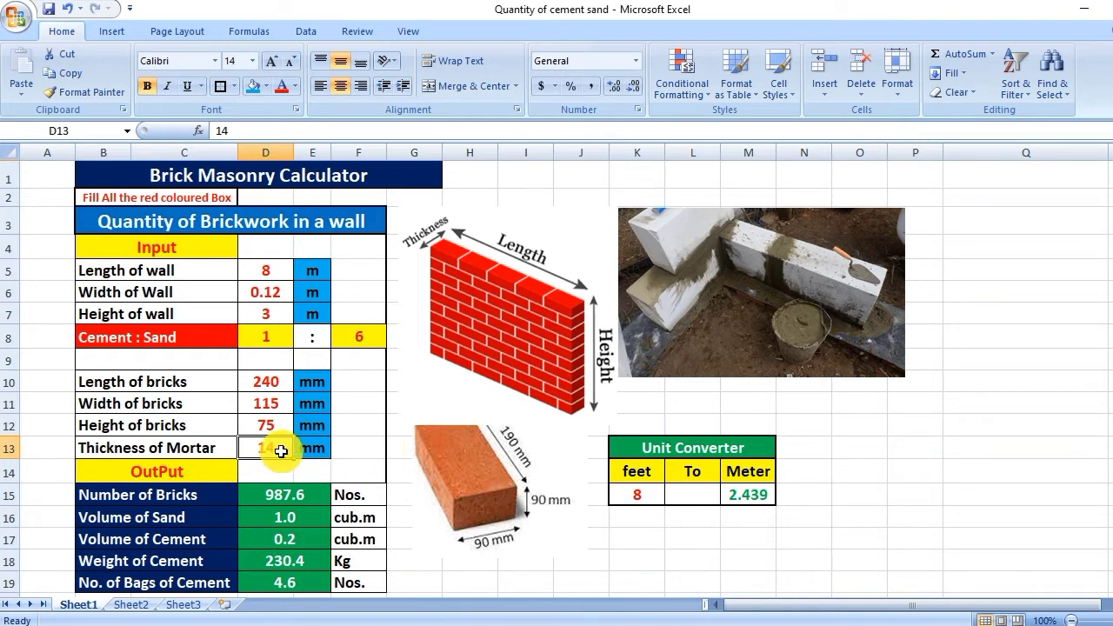
# Commit 12 mm mortar in D13, recalculating to 1034.4 bricks and 4.1 cement bags.
pyautogui.write('2')
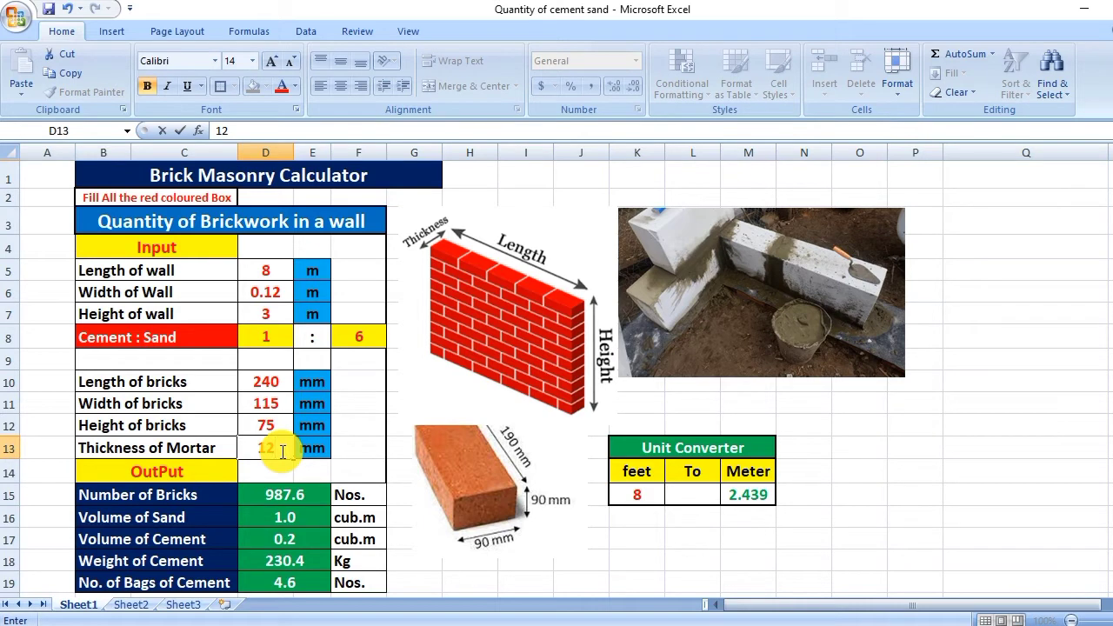
pyautogui.click(359, 446)
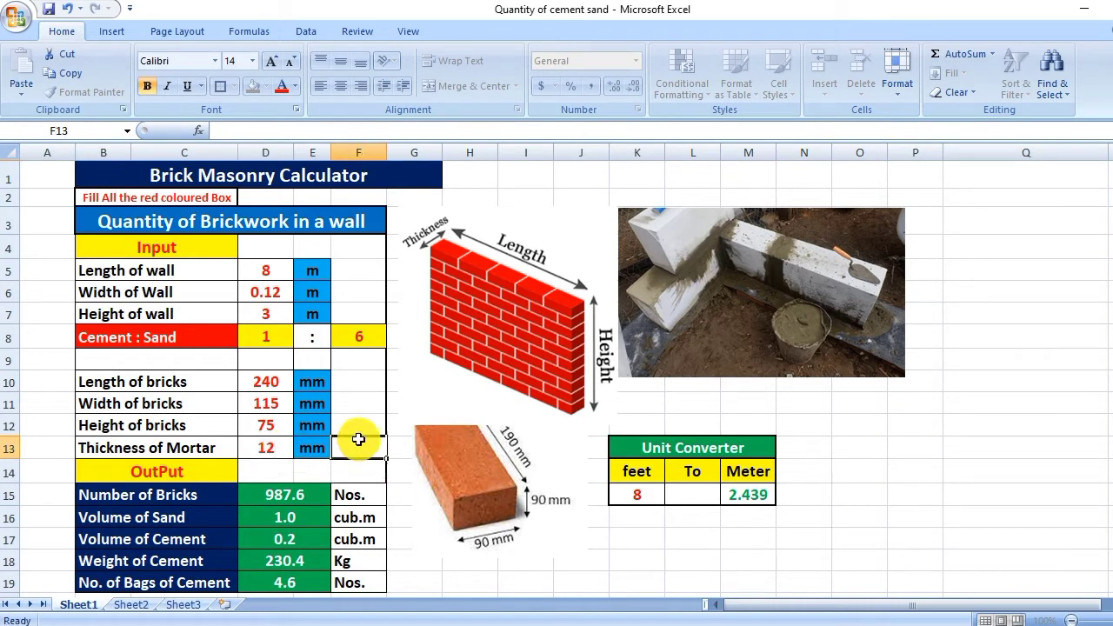
pyautogui.scroll(-1, 321, 435)
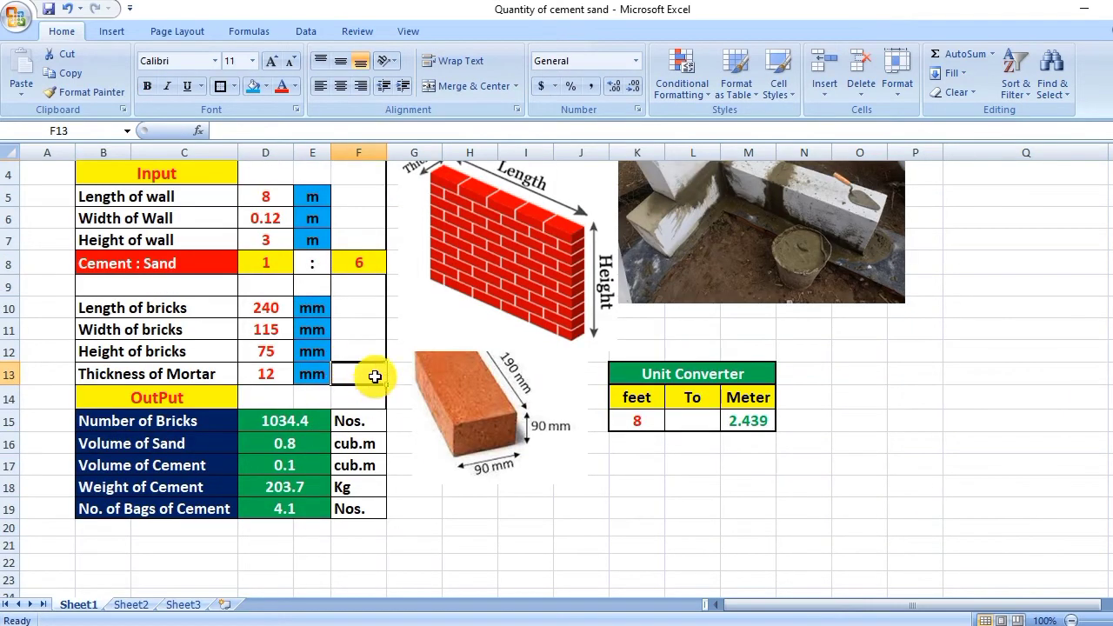
pyautogui.click(349, 393)
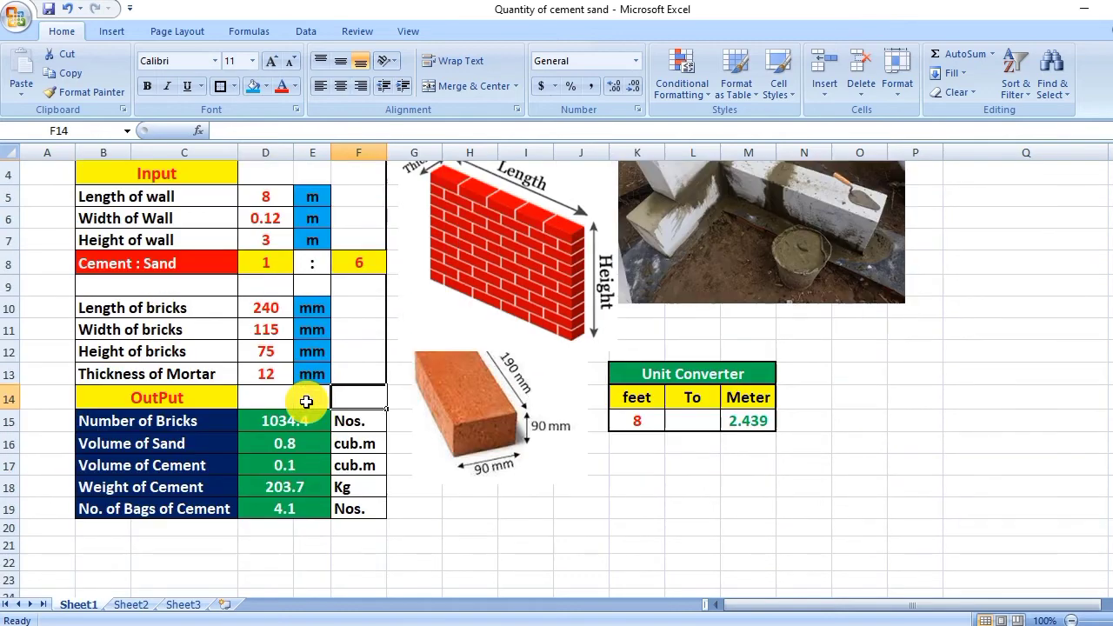
pyautogui.click(260, 422)
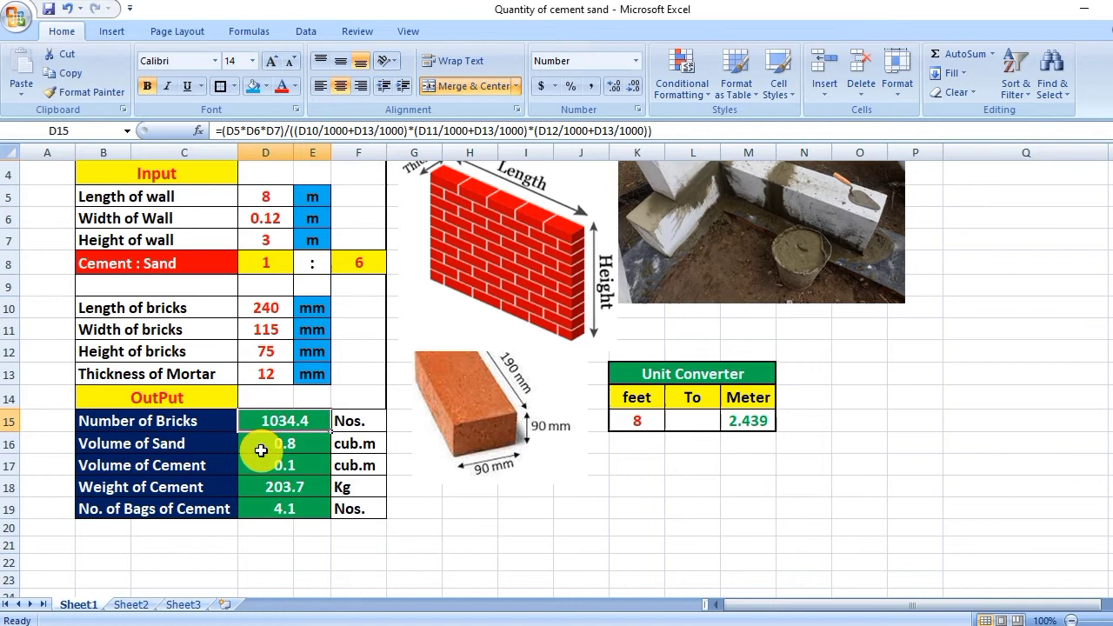
pyautogui.click(275, 443)
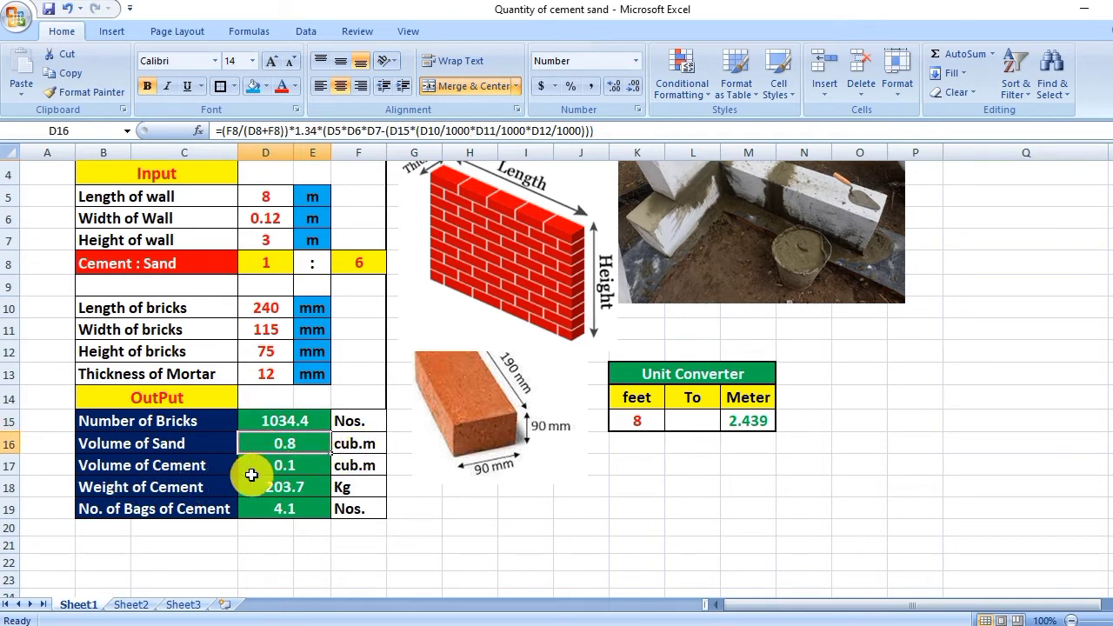
pyautogui.click(265, 466)
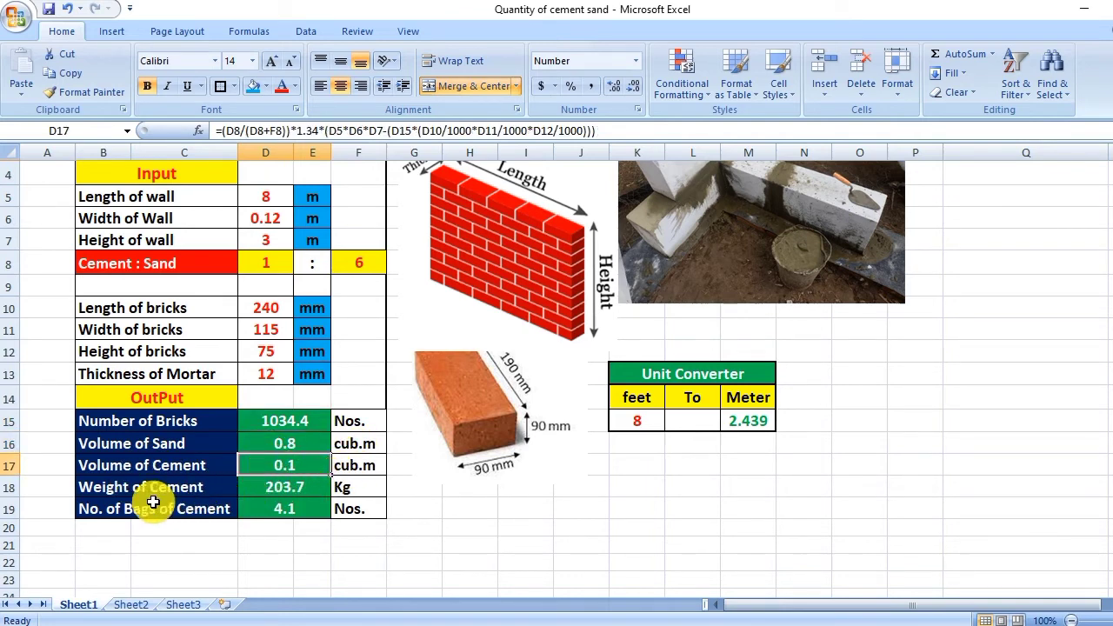
pyautogui.click(268, 489)
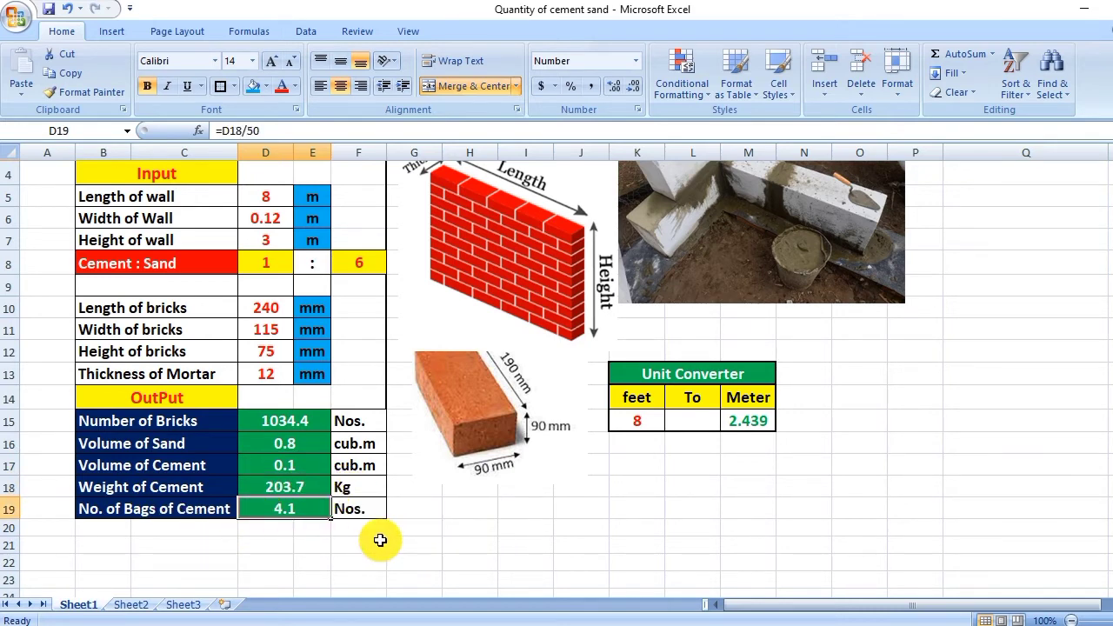
pyautogui.scroll(1, 380, 540)
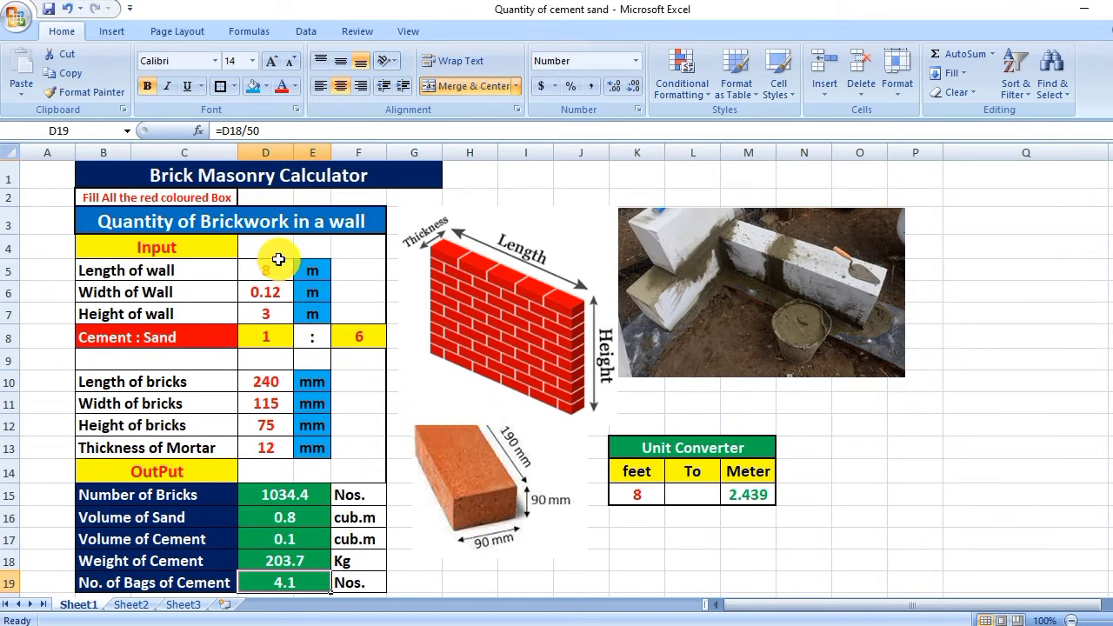
pyautogui.click(278, 270)
pyautogui.click(272, 293)
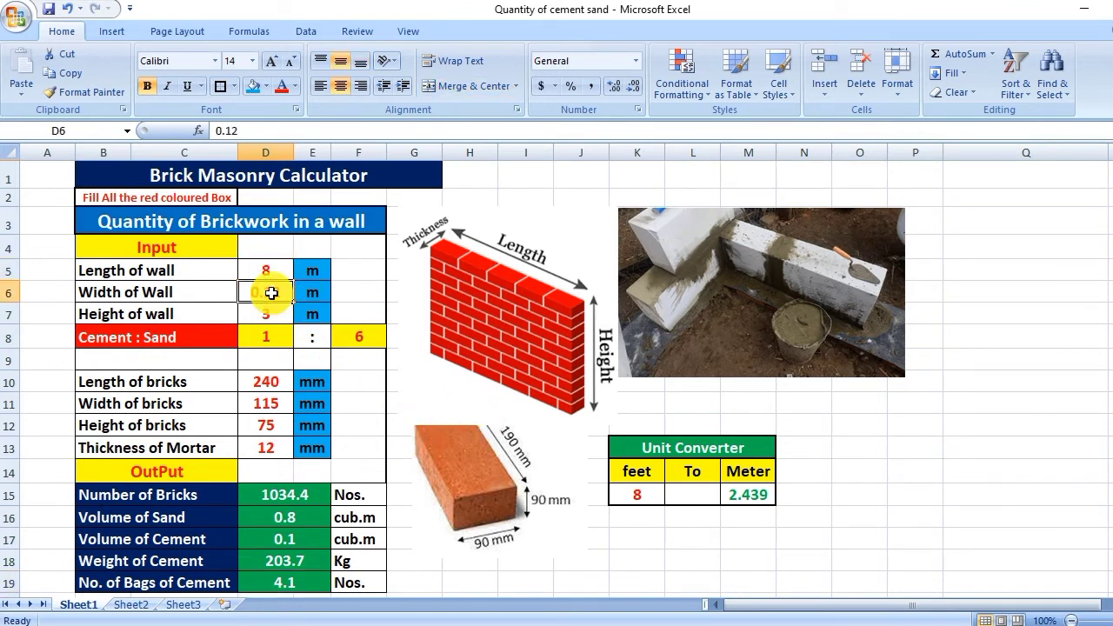
pyautogui.click(278, 312)
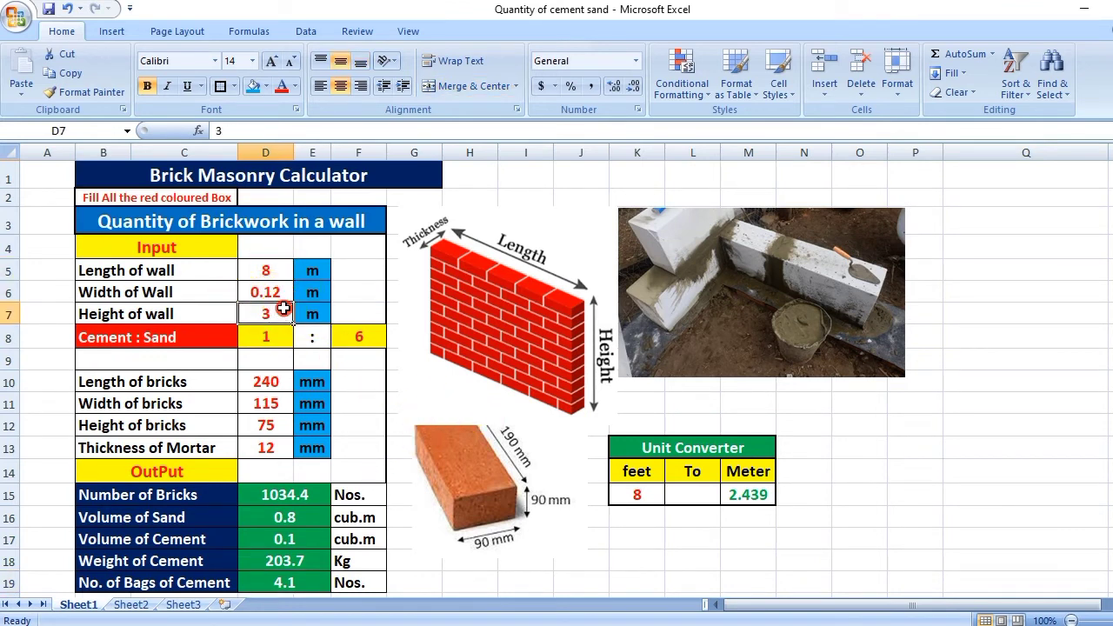
pyautogui.click(376, 294)
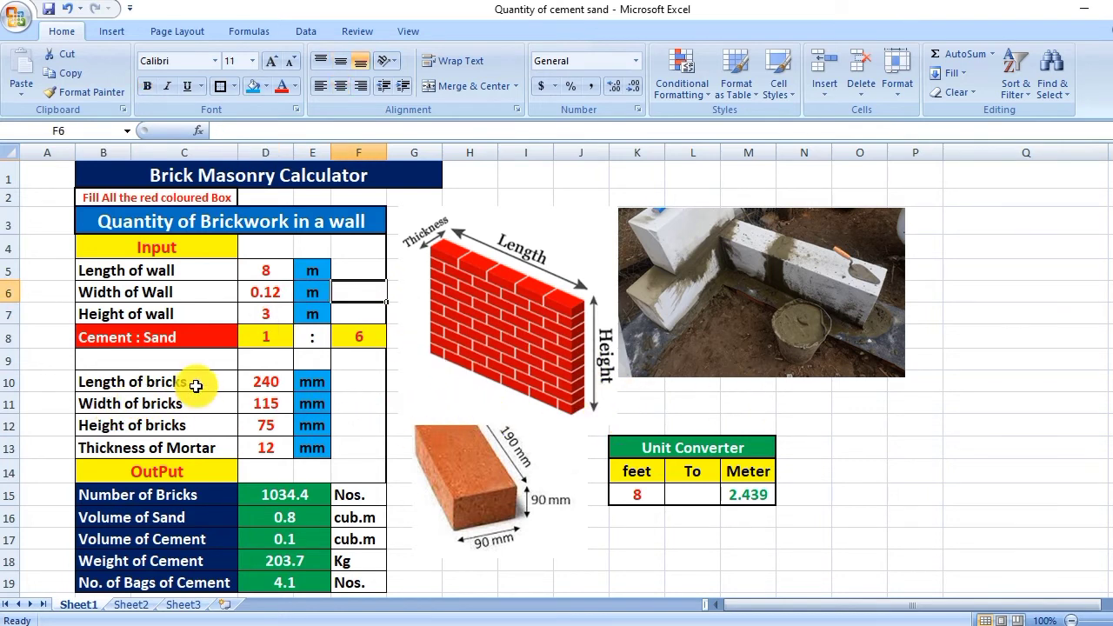
pyautogui.moveTo(196, 386); pyautogui.dragTo(200, 426)
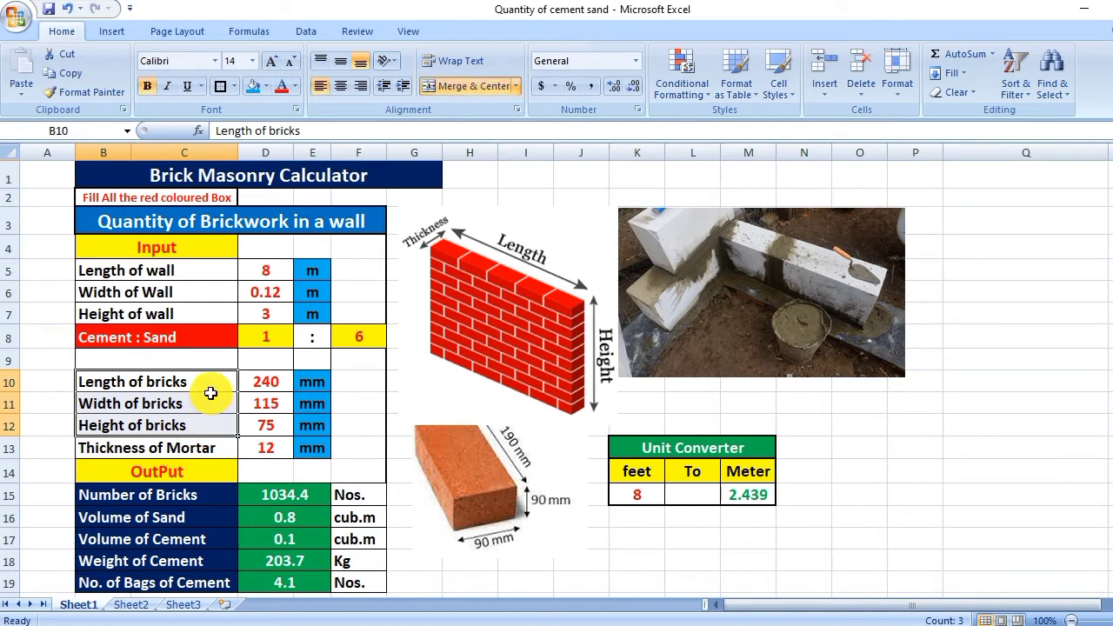
pyautogui.click(212, 397)
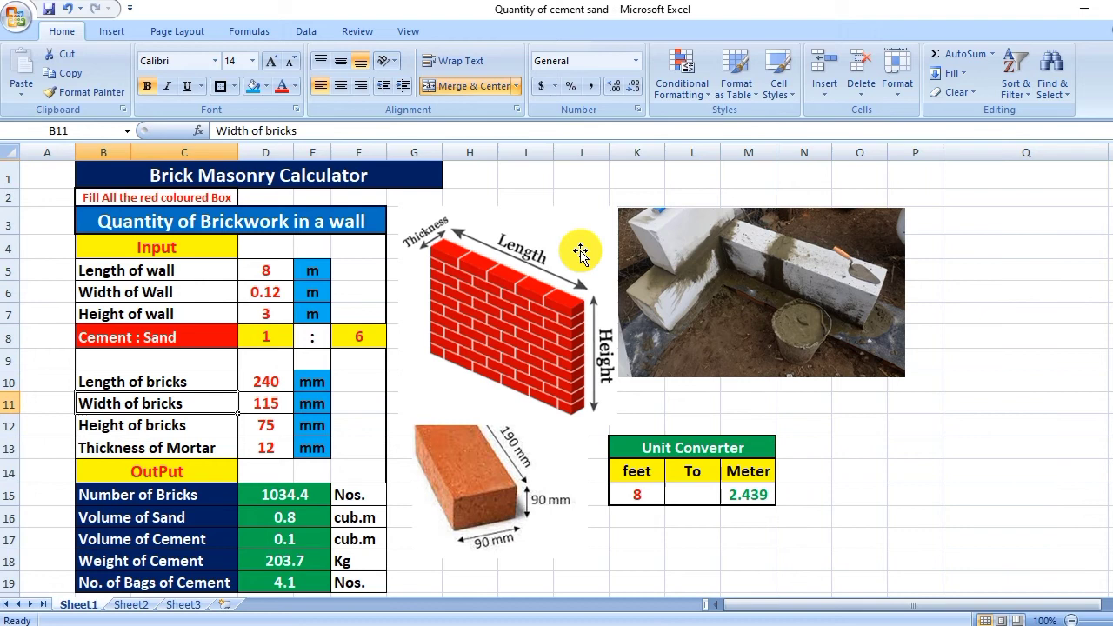
pyautogui.click(259, 383)
pyautogui.click(263, 403)
pyautogui.click(273, 294)
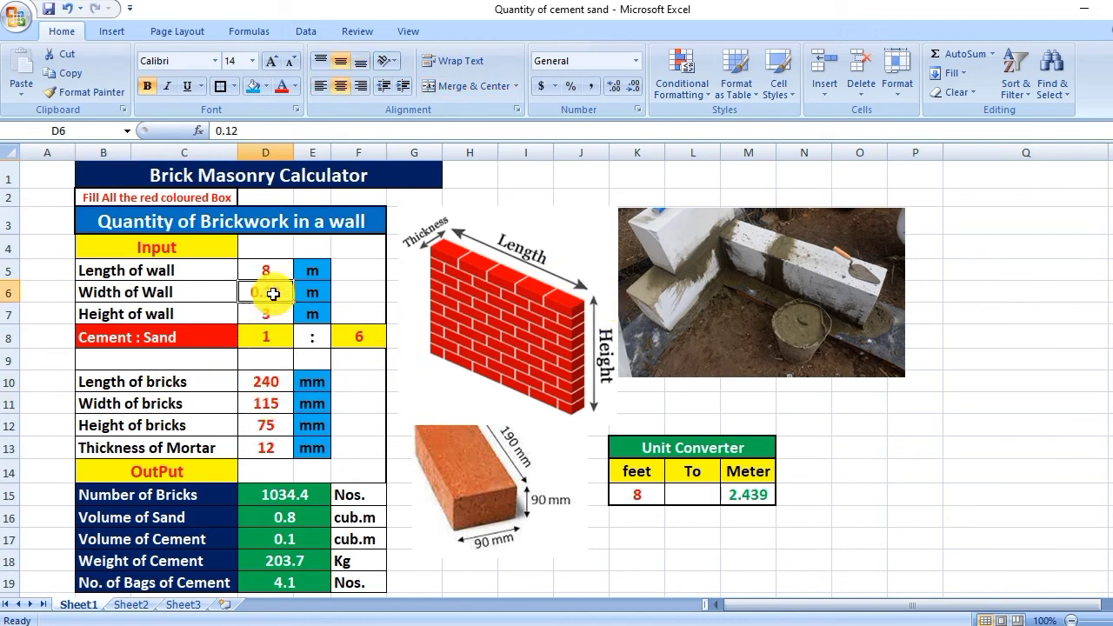
pyautogui.click(283, 402)
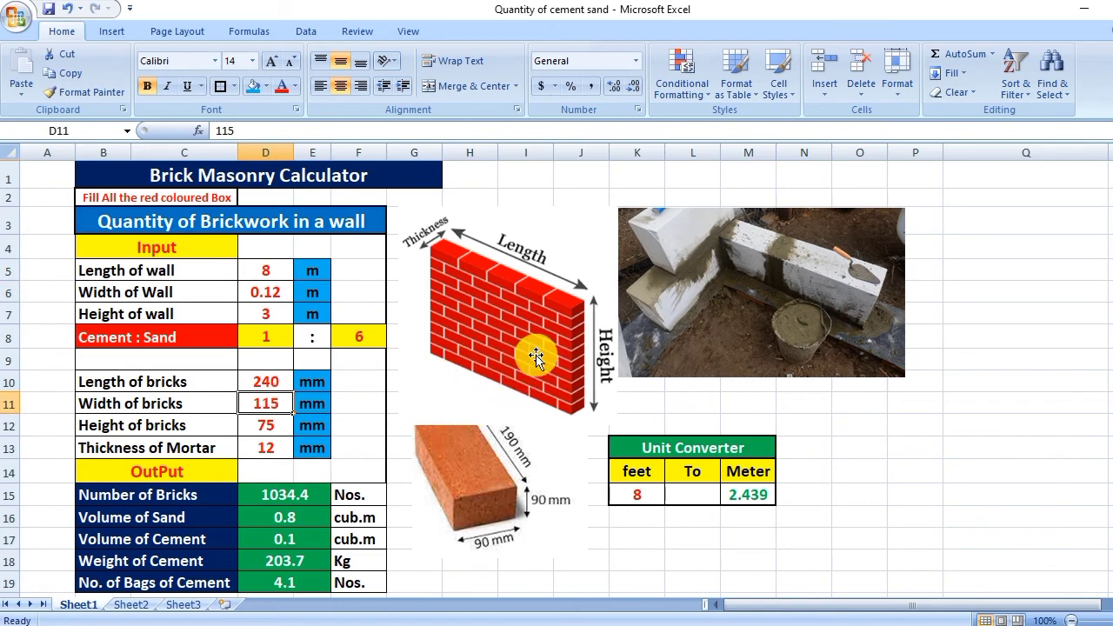
pyautogui.scroll(-1, 332, 414)
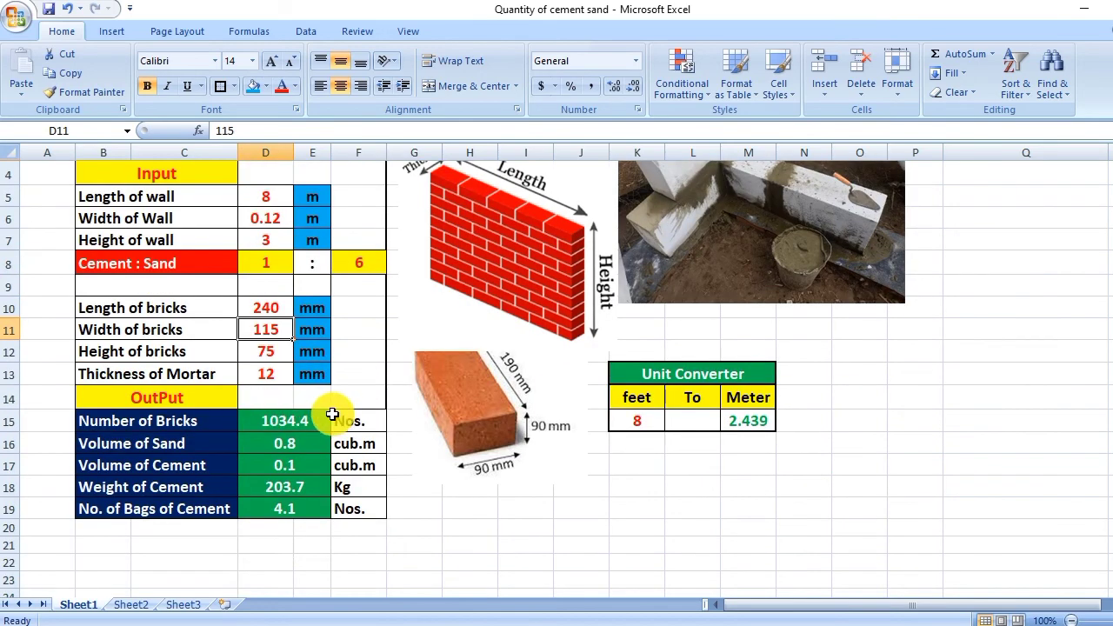
pyautogui.click(307, 421)
pyautogui.click(302, 443)
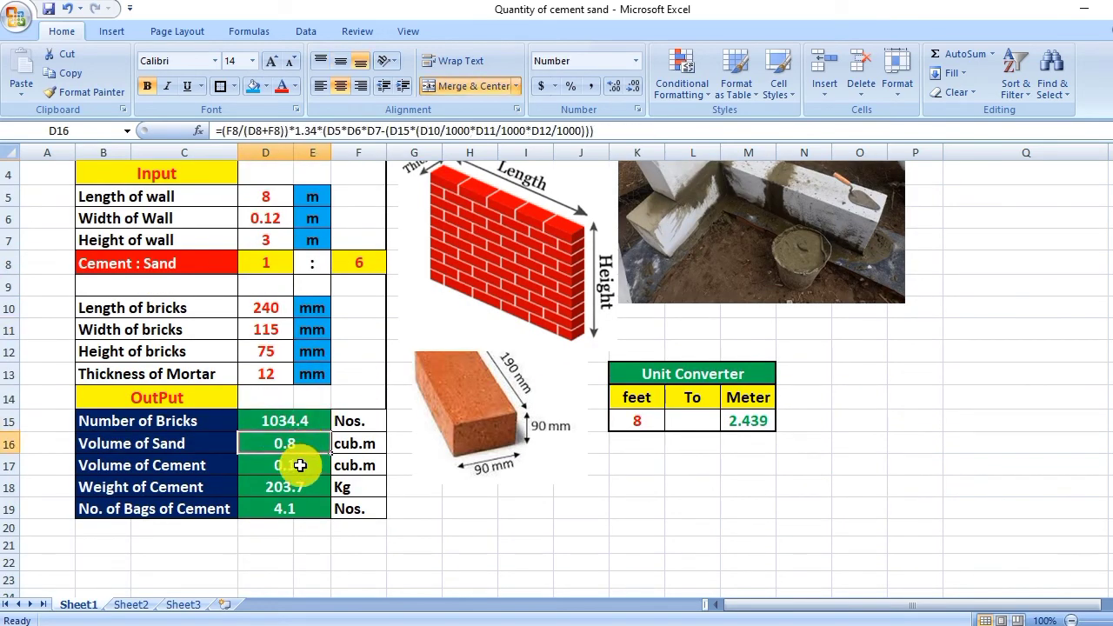
pyautogui.click(298, 470)
pyautogui.scroll(1, 298, 474)
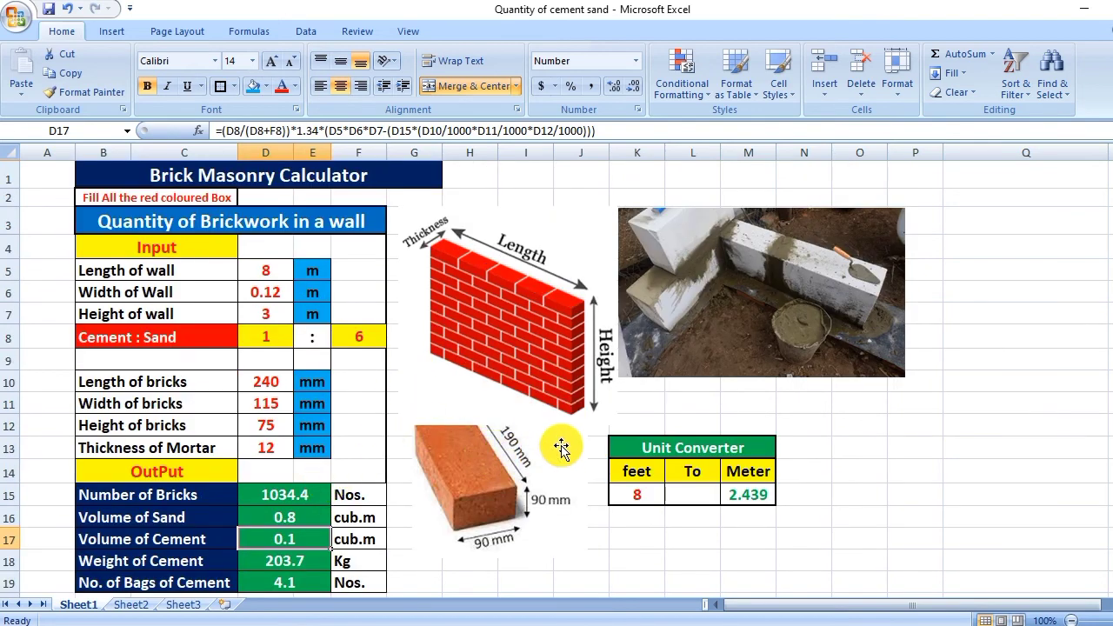